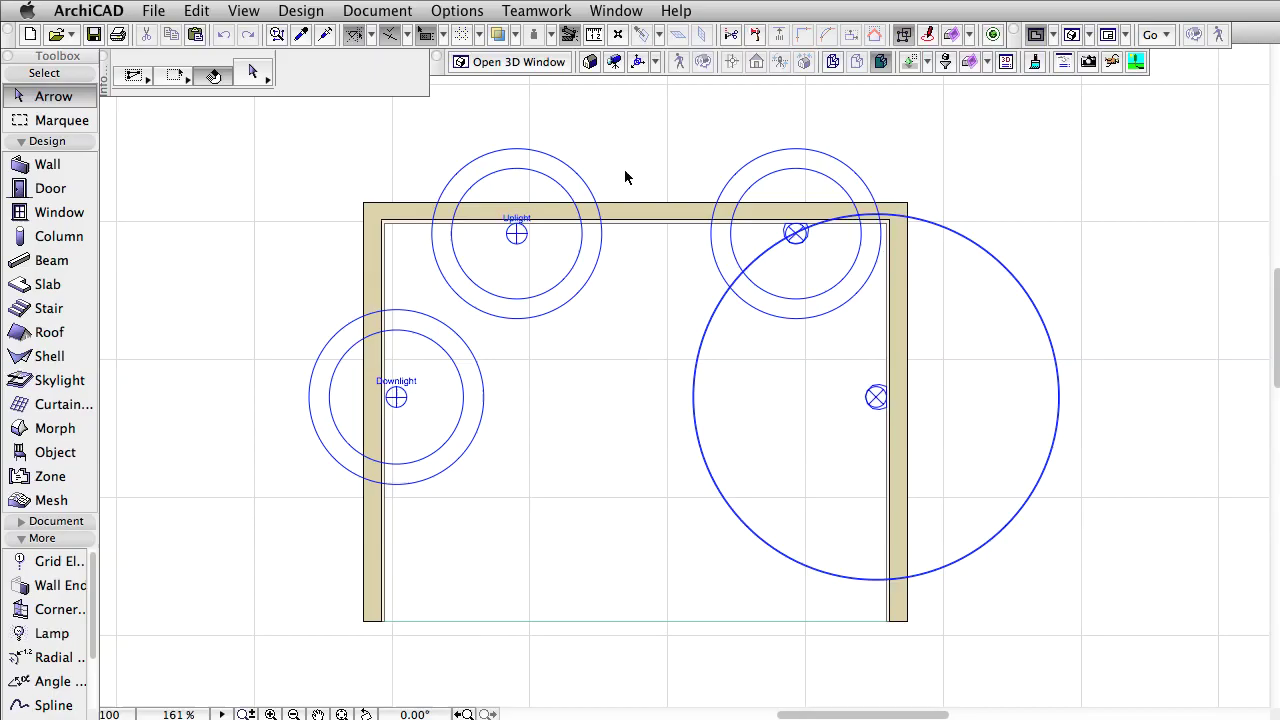
In the Uplight's settings, preview the Light Cone, Wall Light and Spot Light types, then choose IES Light 18.
click(516, 234)
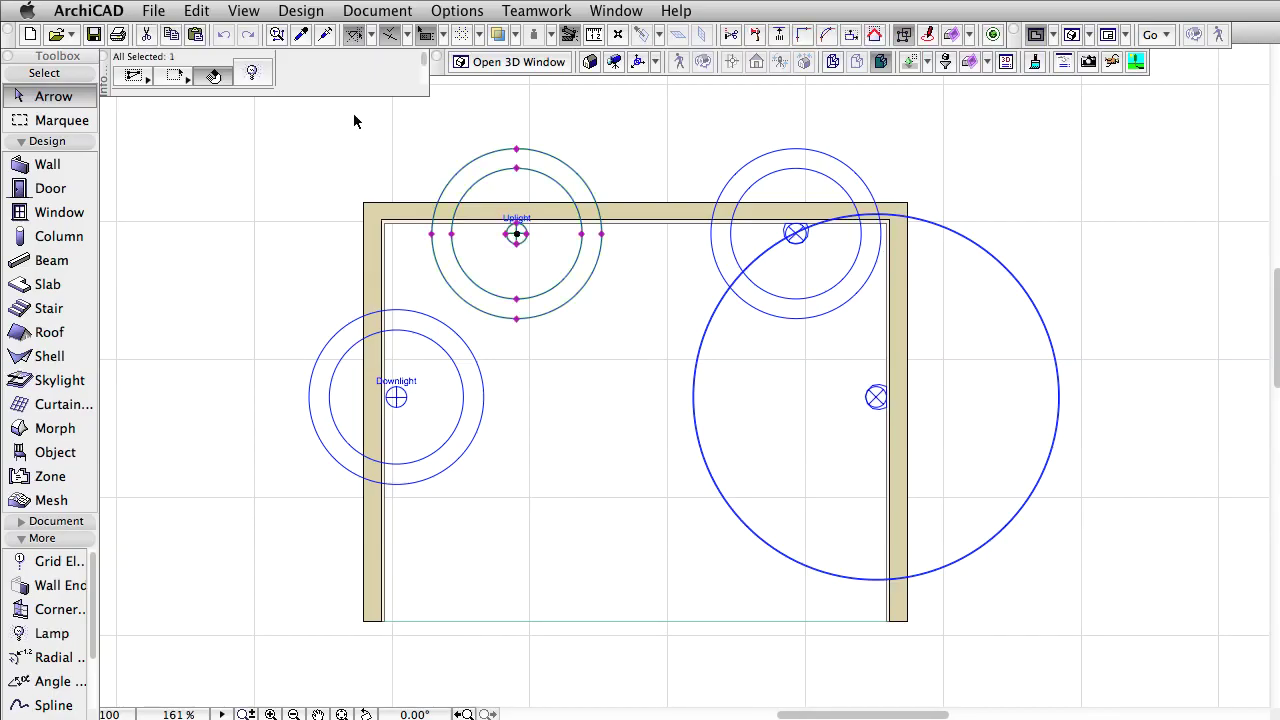
click(240, 70)
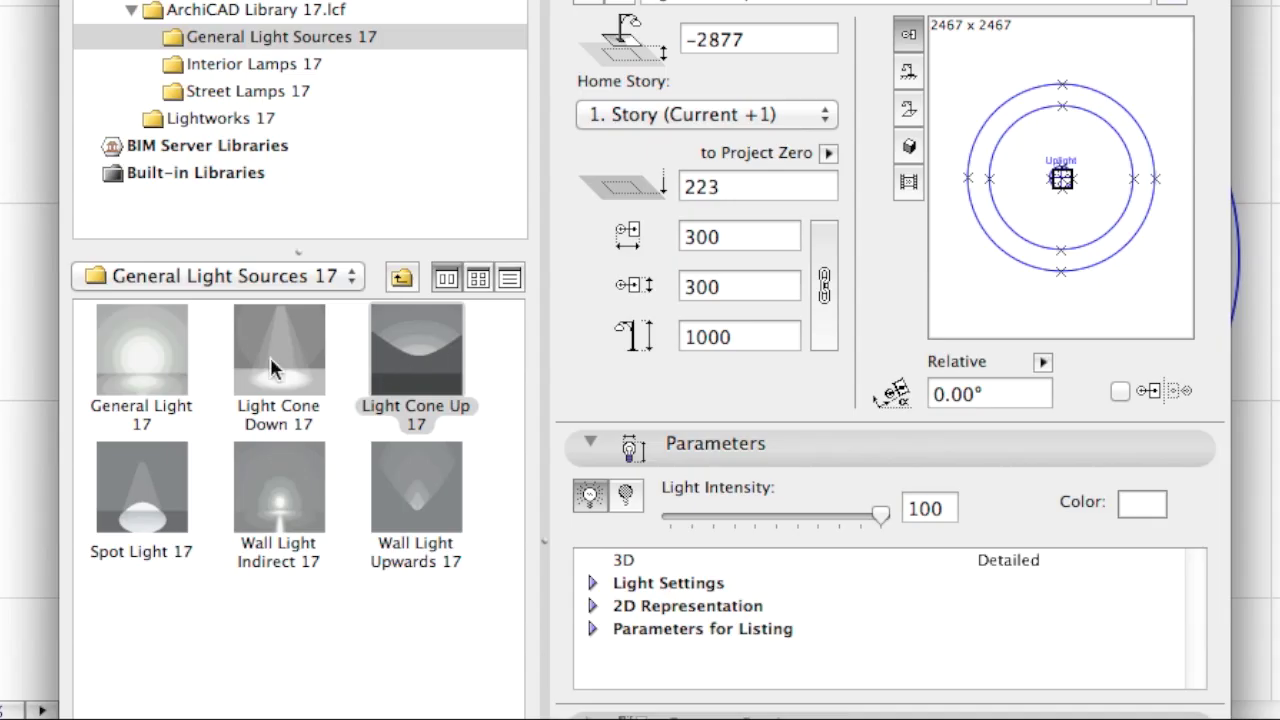
click(381, 468)
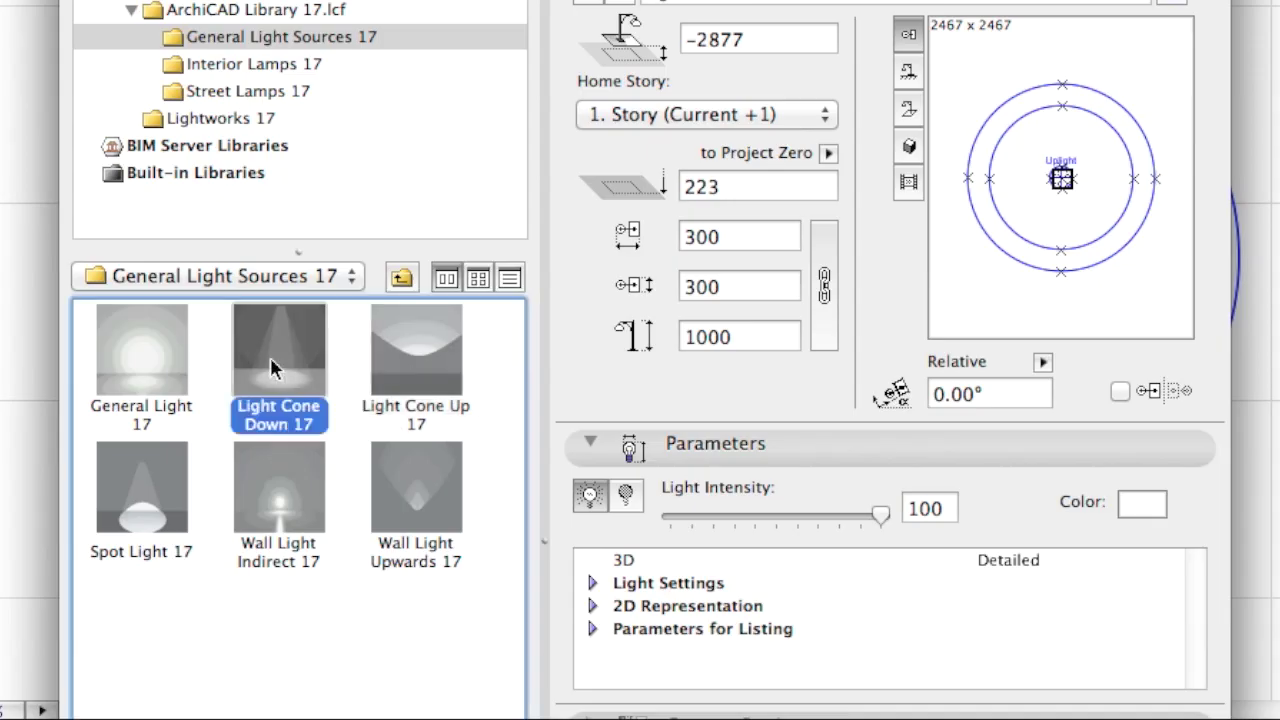
click(412, 360)
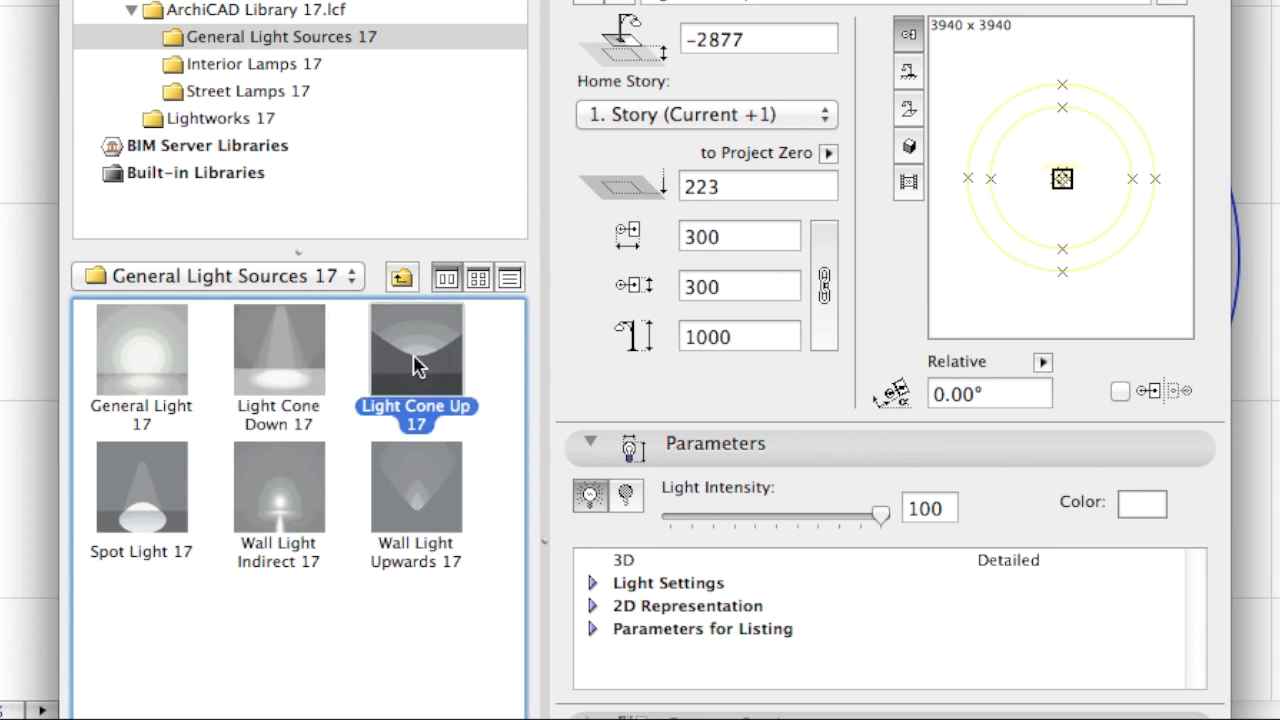
click(300, 488)
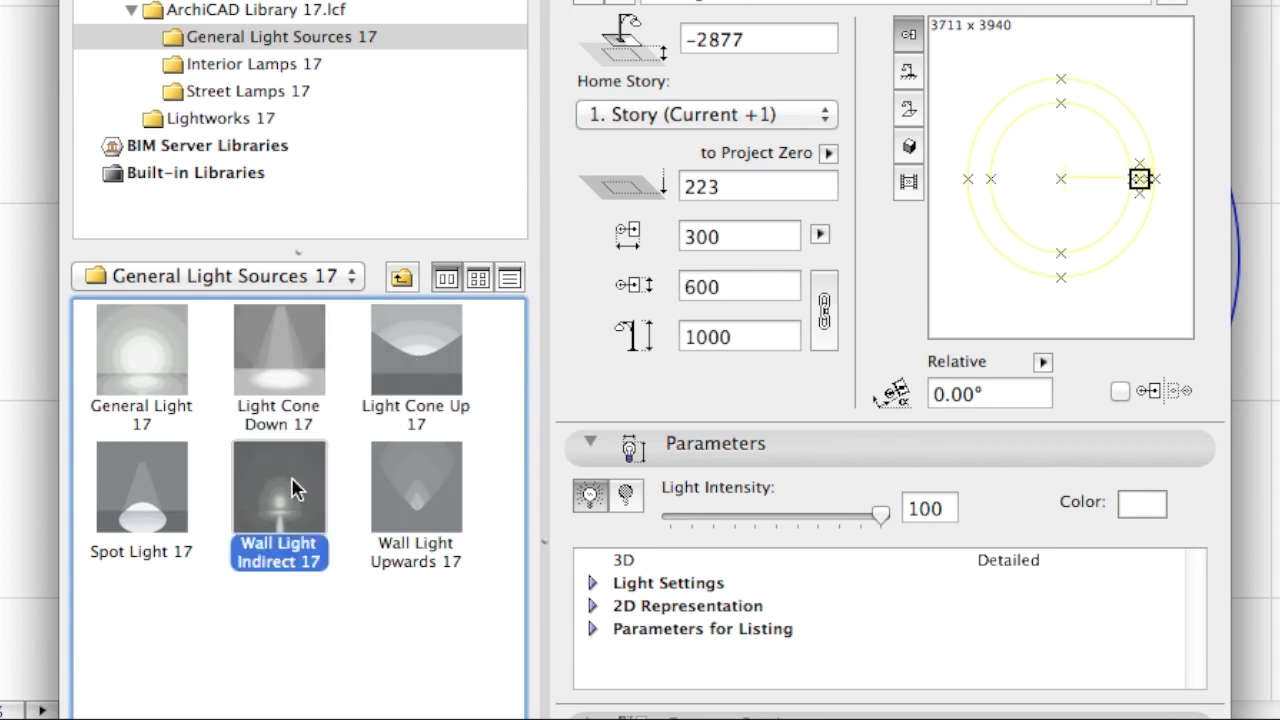
click(419, 491)
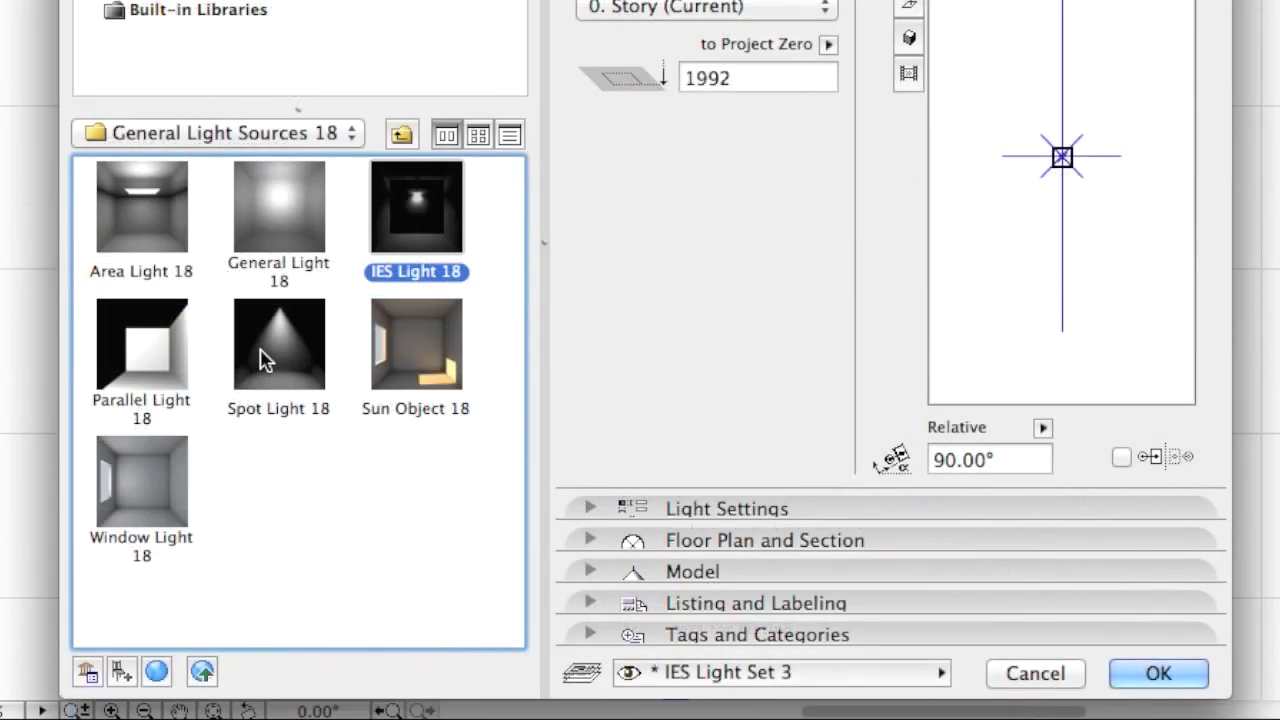
click(292, 410)
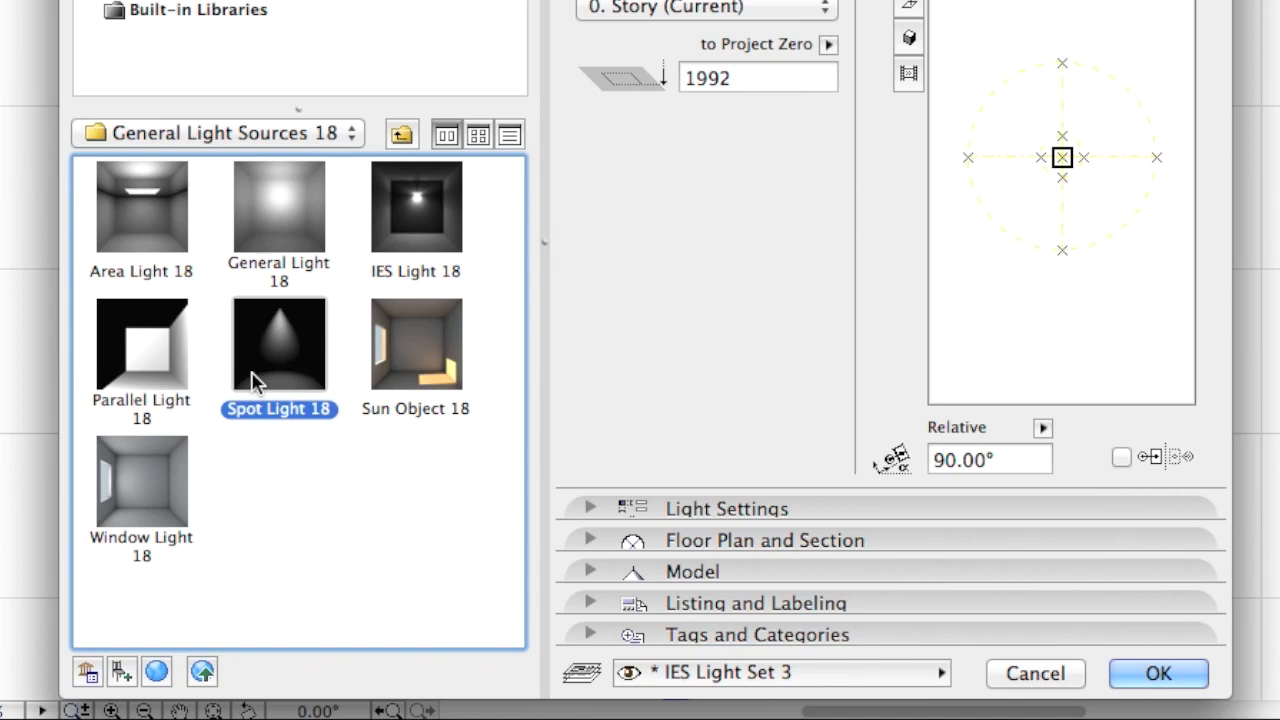
click(423, 210)
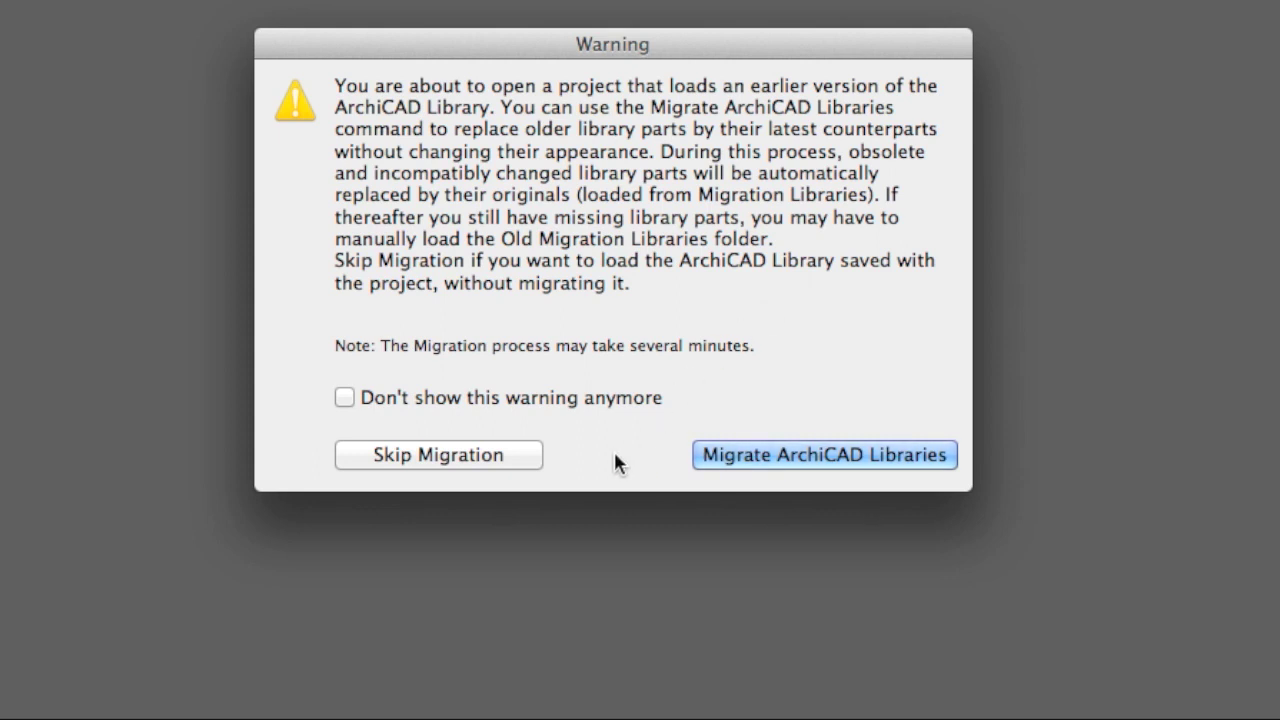
Open the project with Skip Migration, then select the Downlight and open its settings.
click(527, 462)
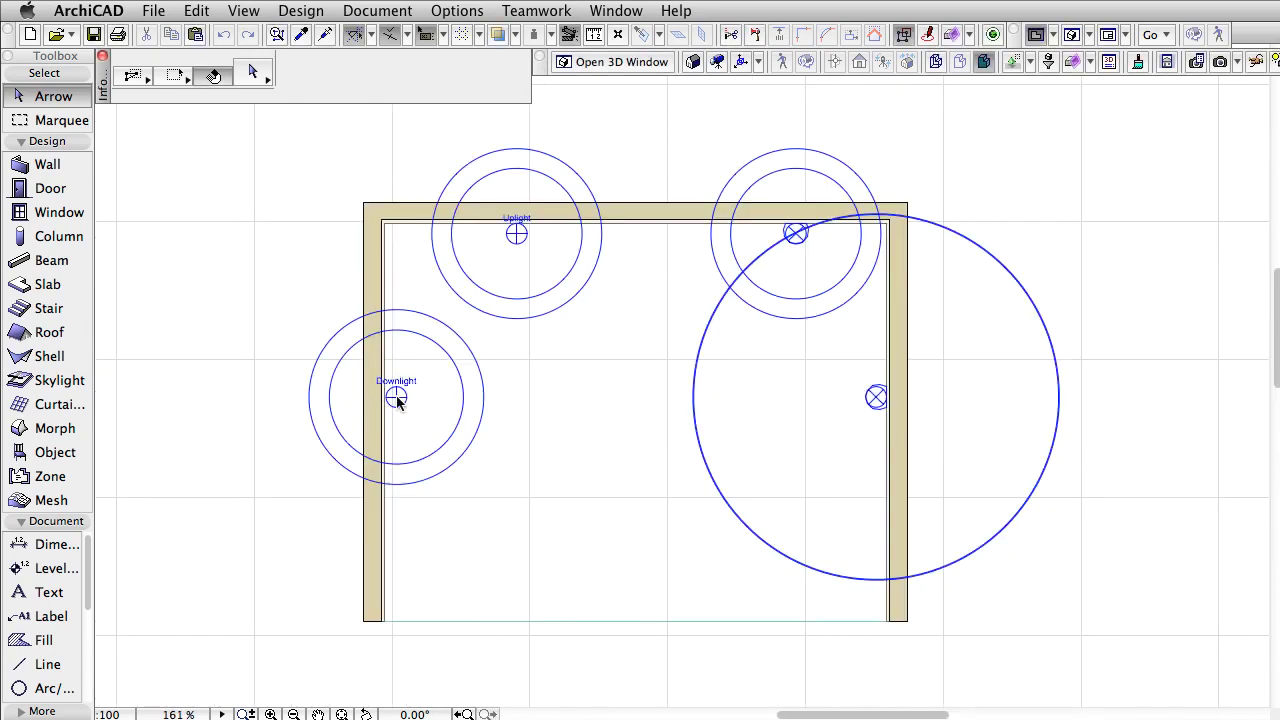
click(396, 398)
click(250, 76)
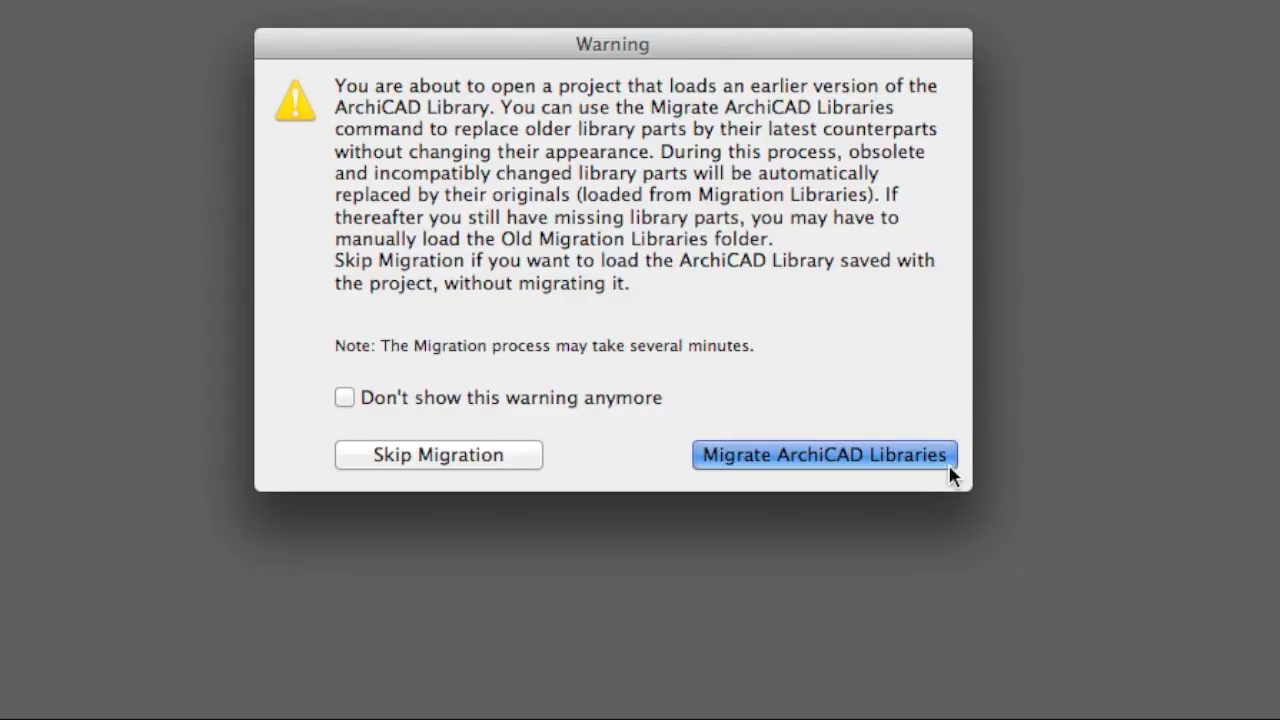
Migrate the project's ArchiCAD Libraries to the latest version while opening it.
click(948, 462)
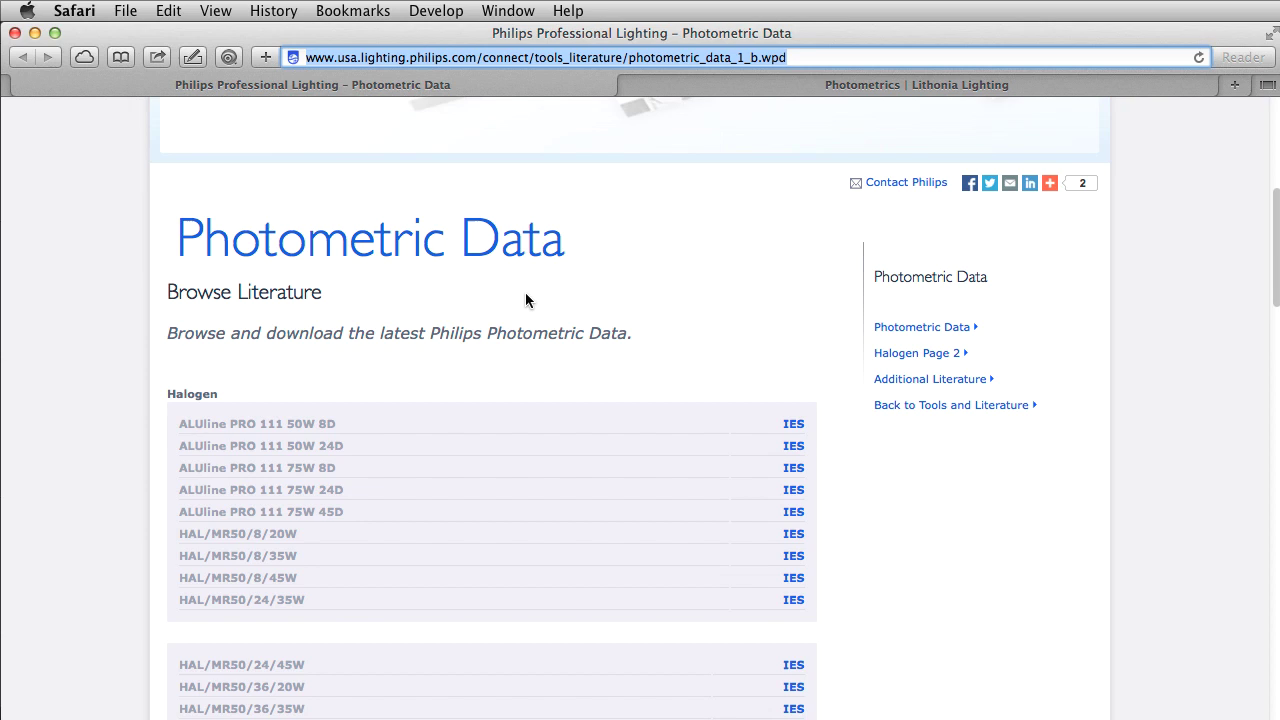
Highlight the Philips Photometric Data heading, then go to the Lithonia tab and select its URL.
drag(571, 241, 183, 233)
key(ctrl+Tab)
drag(581, 56, 291, 45)
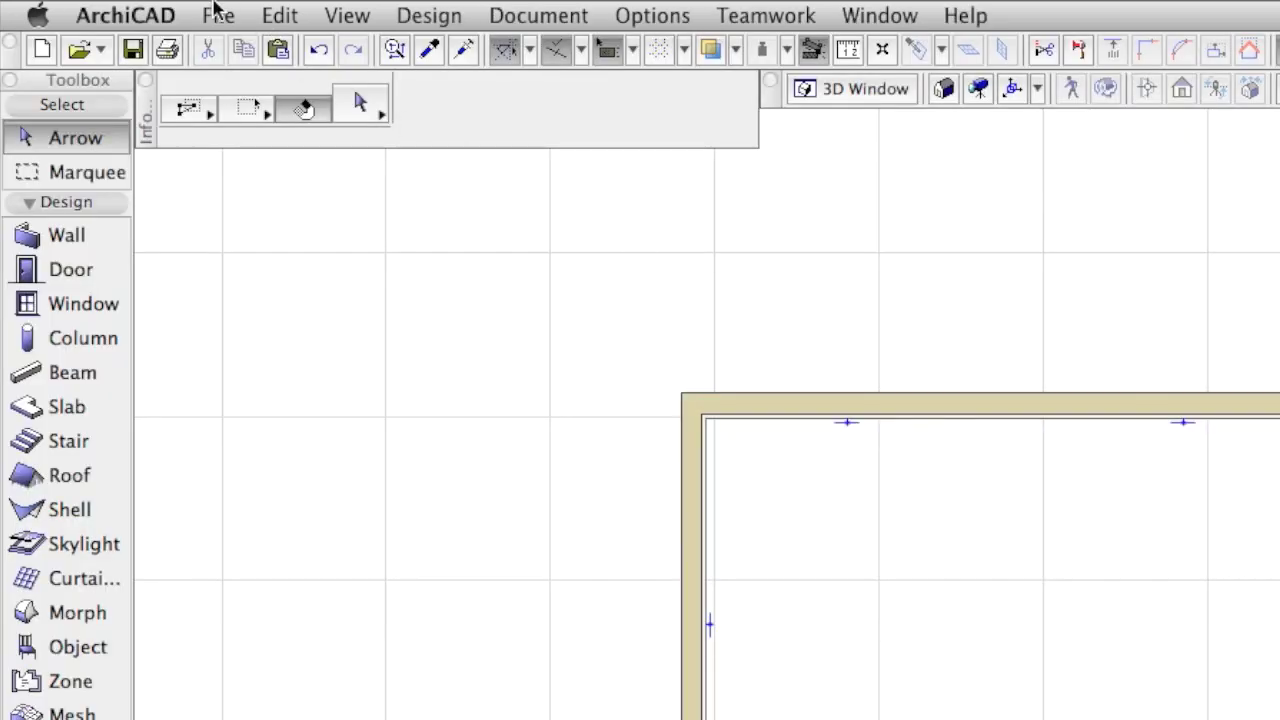
Add the four .ies files from 11431.ies onward in Library Manager, then open the left-wall IES light's settings.
click(216, 10)
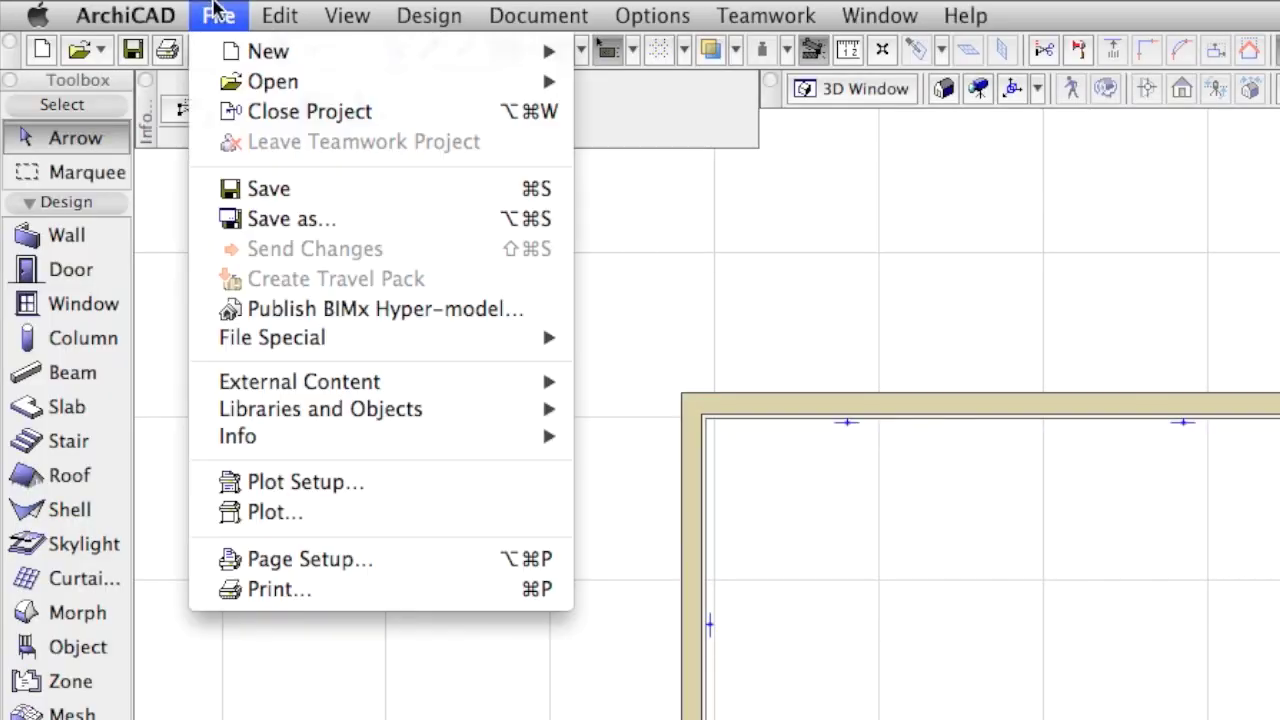
mouse_move(330, 409)
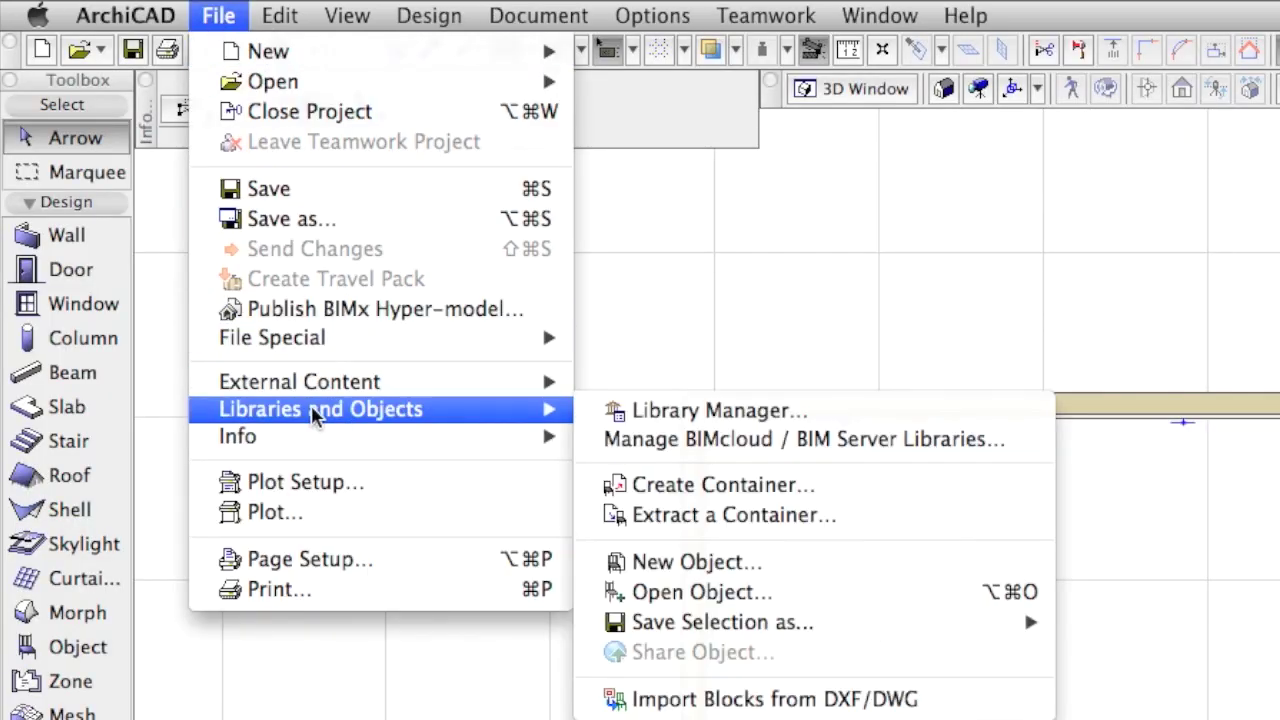
click(851, 411)
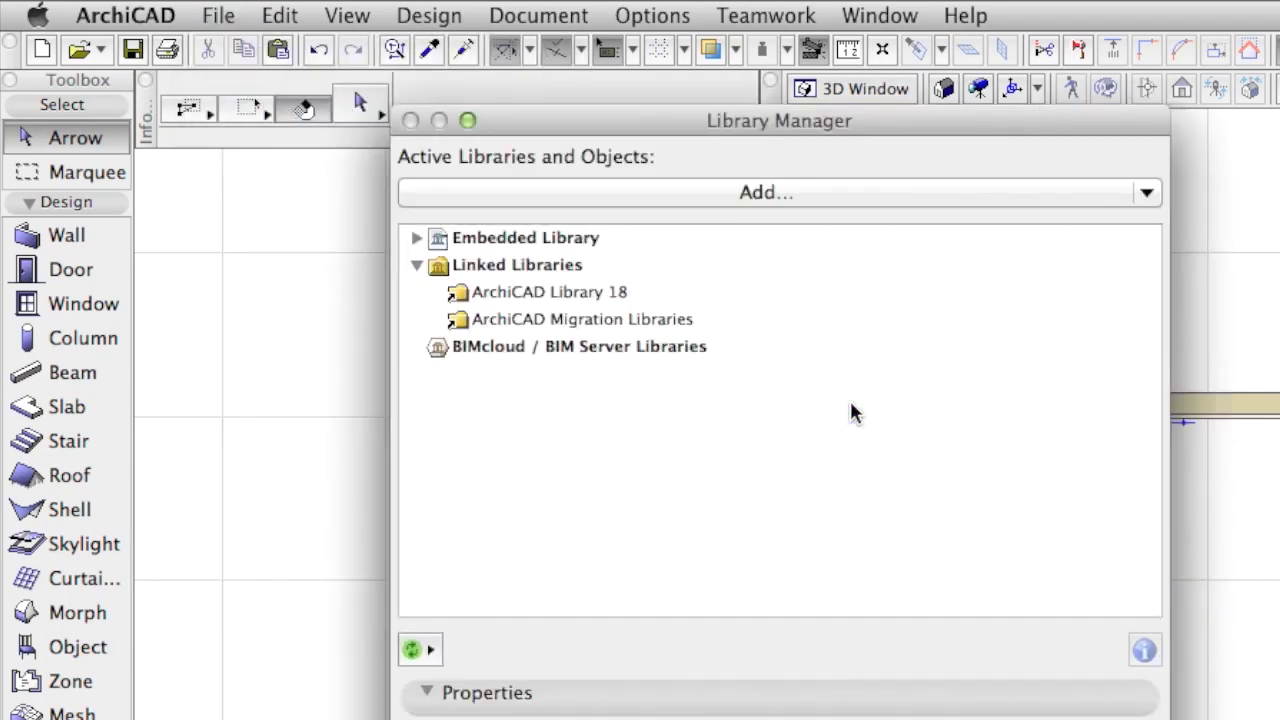
click(745, 193)
click(973, 377)
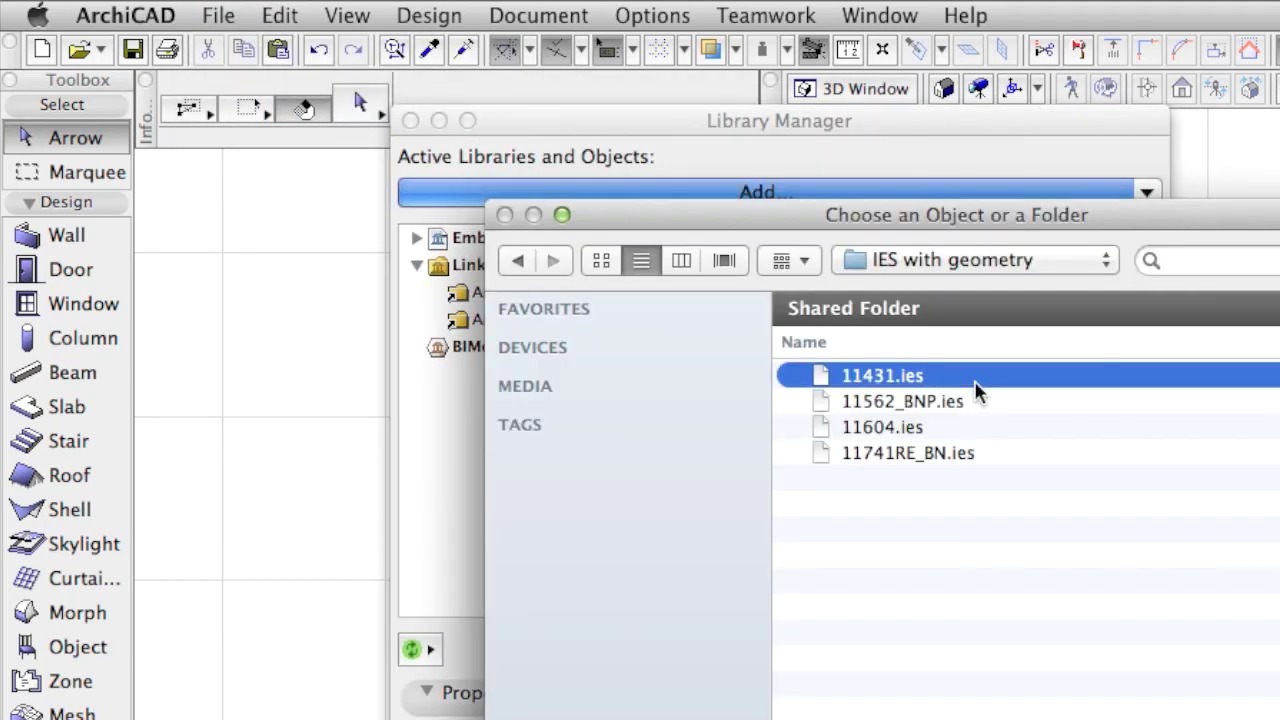
key(Down)
key(Down)
key(Down)
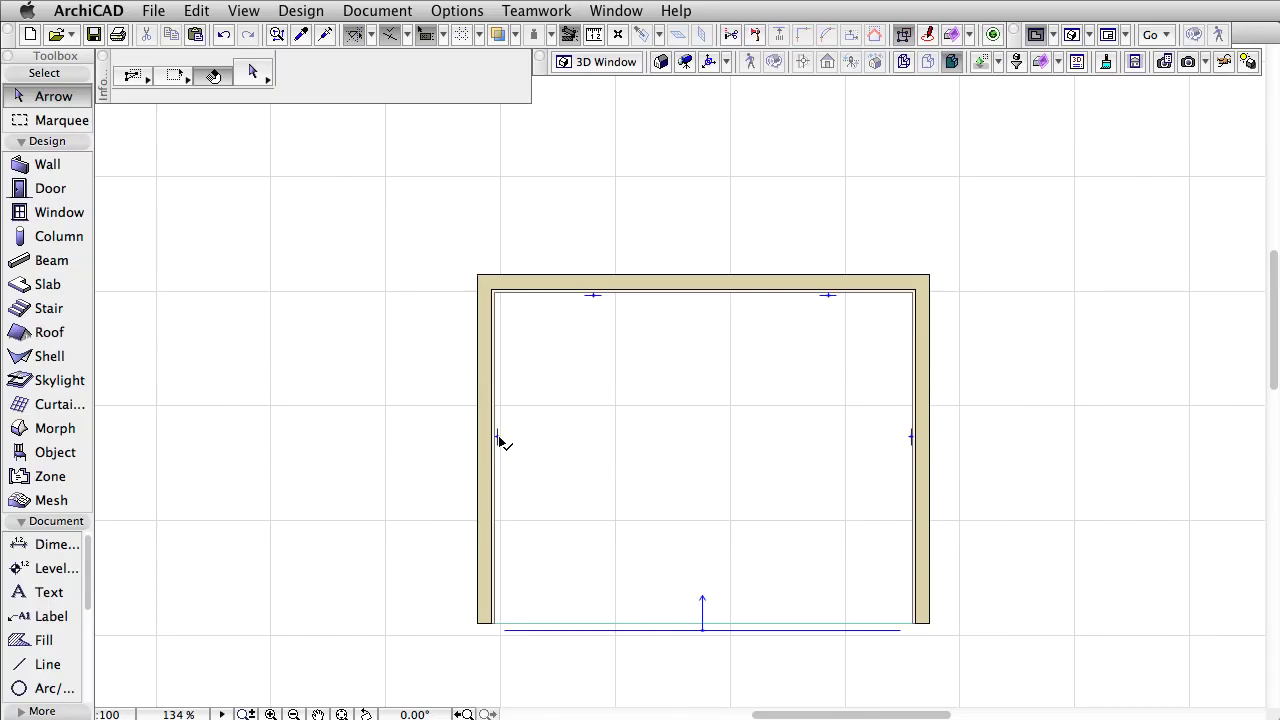
click(497, 437)
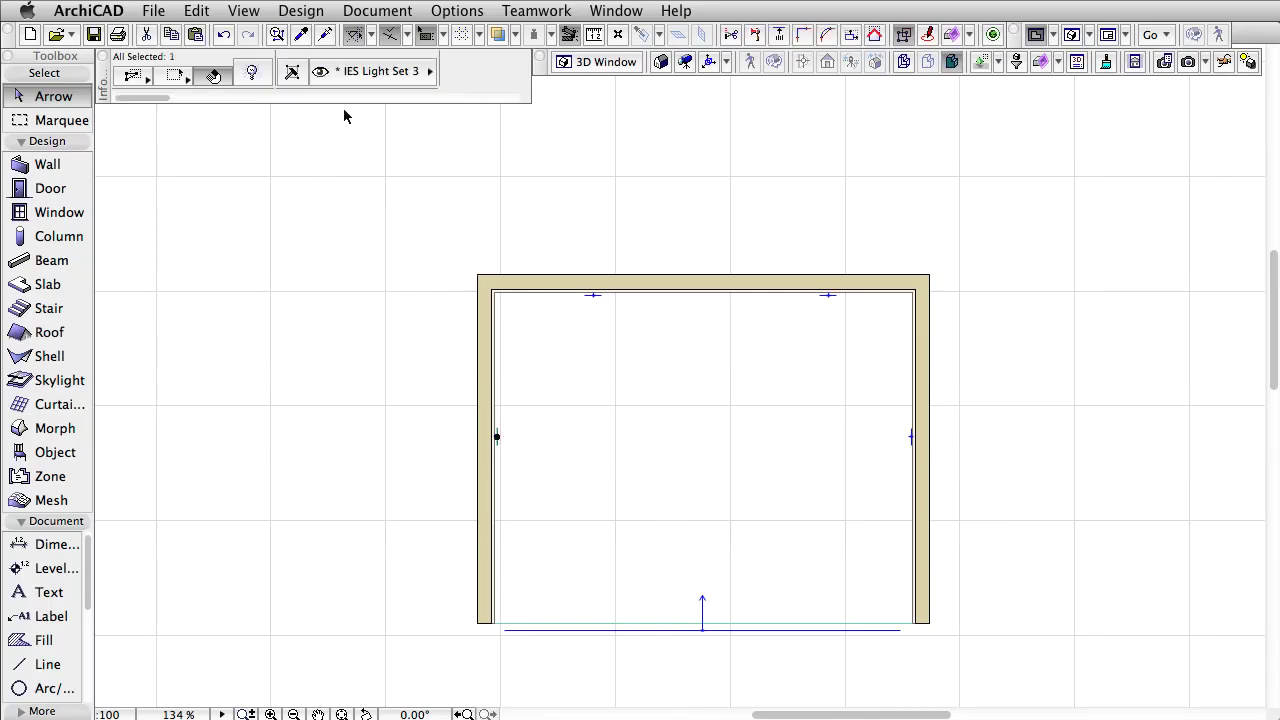
click(252, 76)
Keep 11431.ies as the photometric file and display the Basic Light Parameters page at 200% intensity.
click(605, 100)
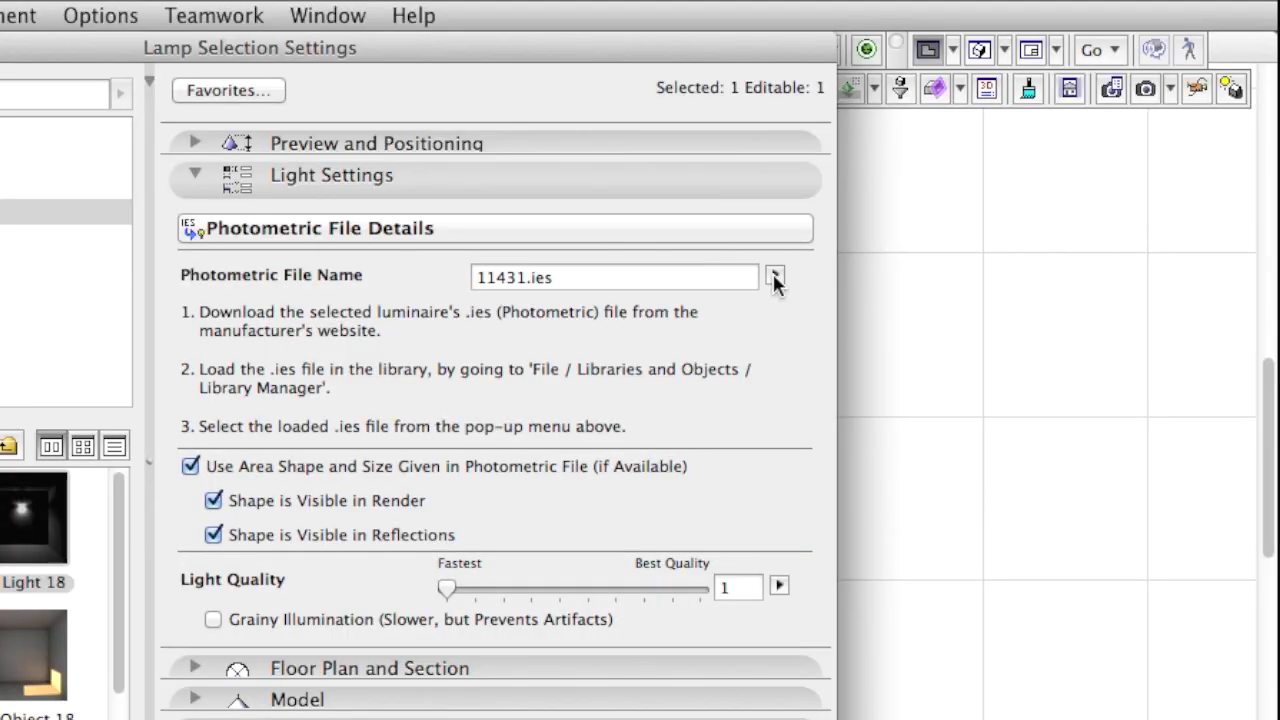
click(1010, 196)
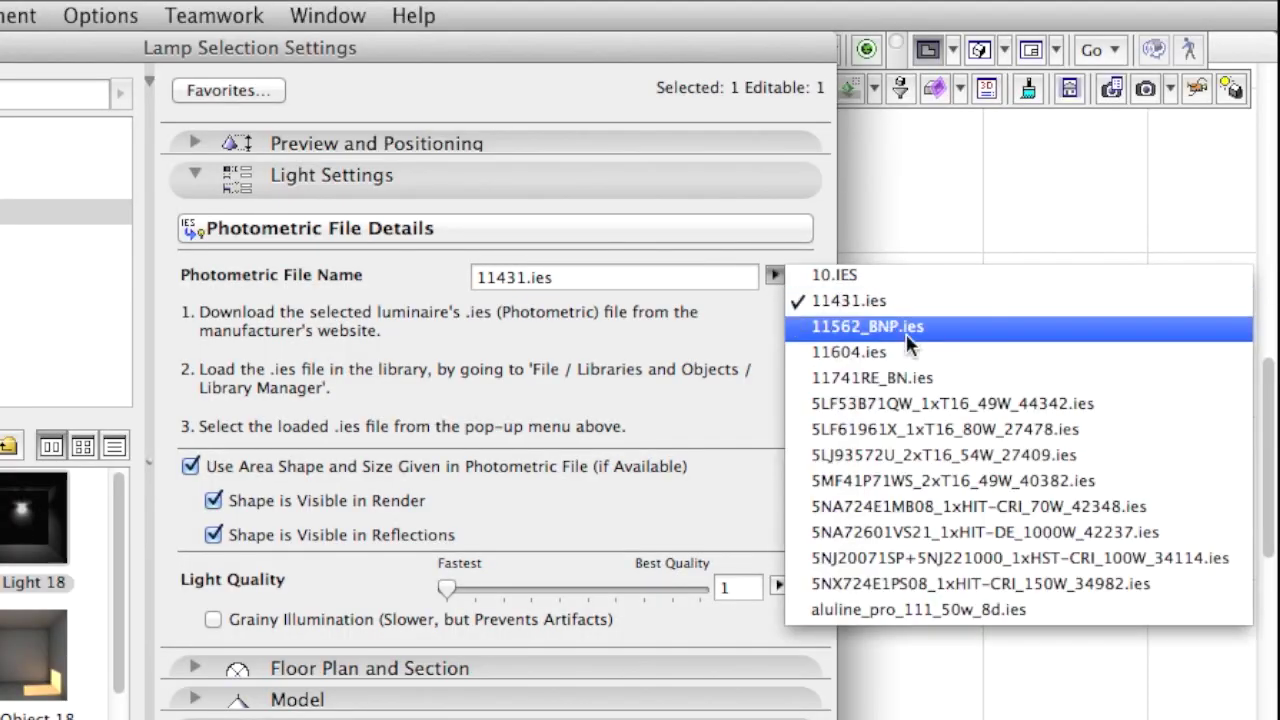
click(942, 195)
click(719, 236)
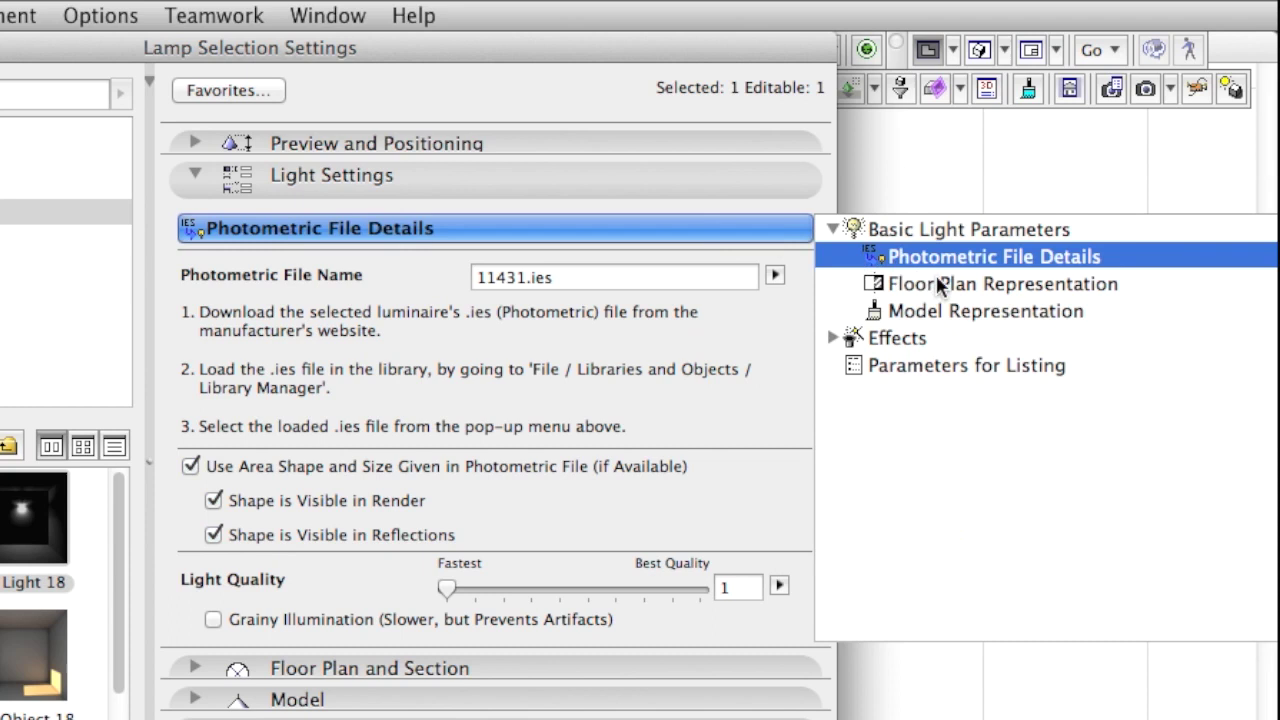
click(960, 229)
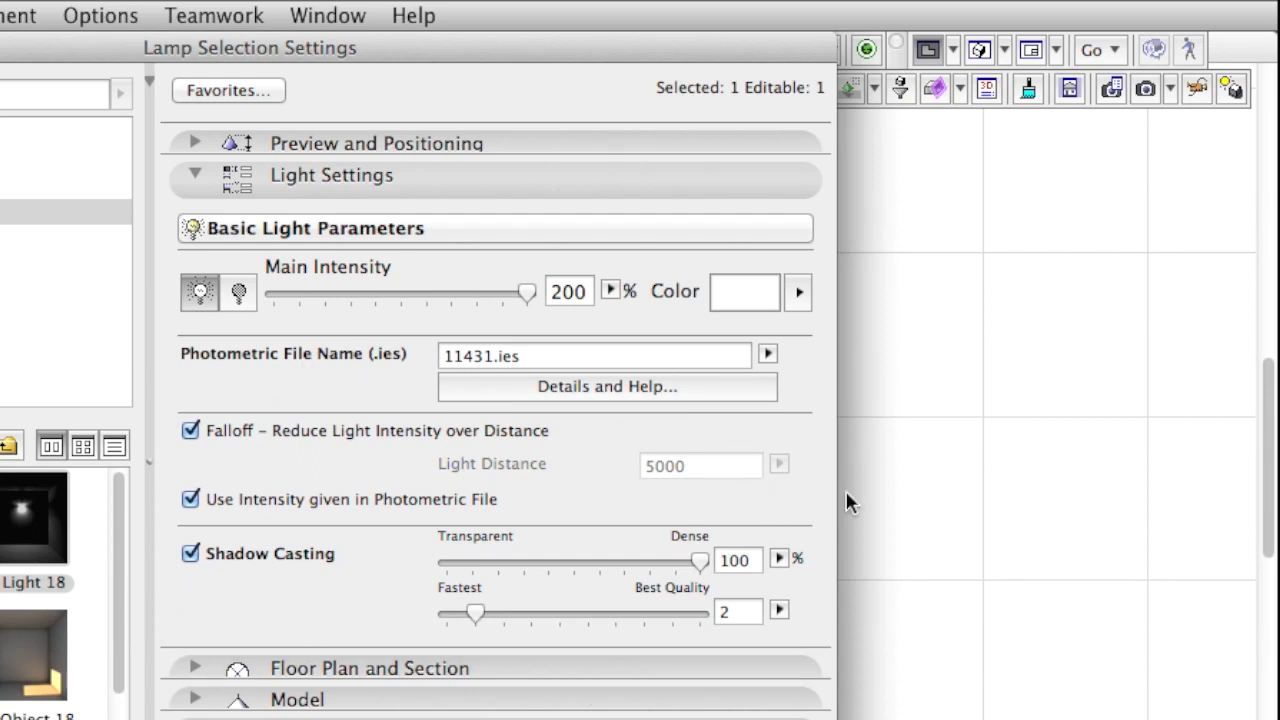
click(805, 227)
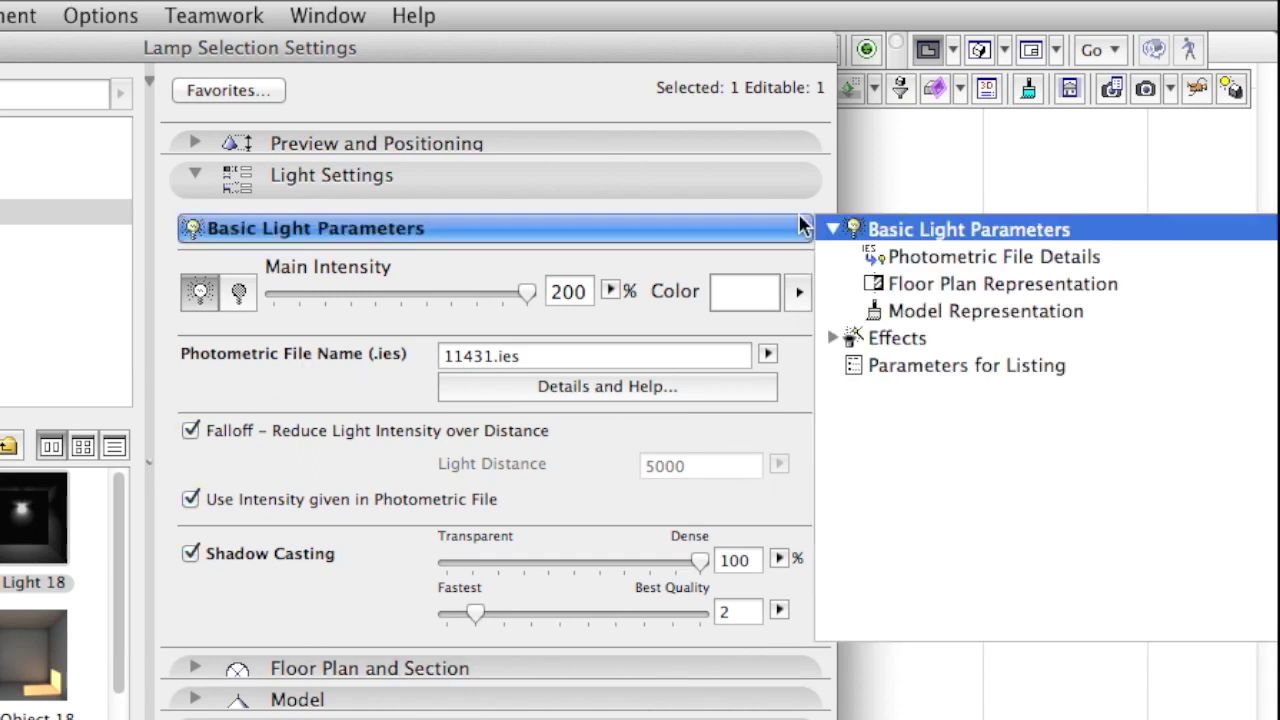
click(880, 340)
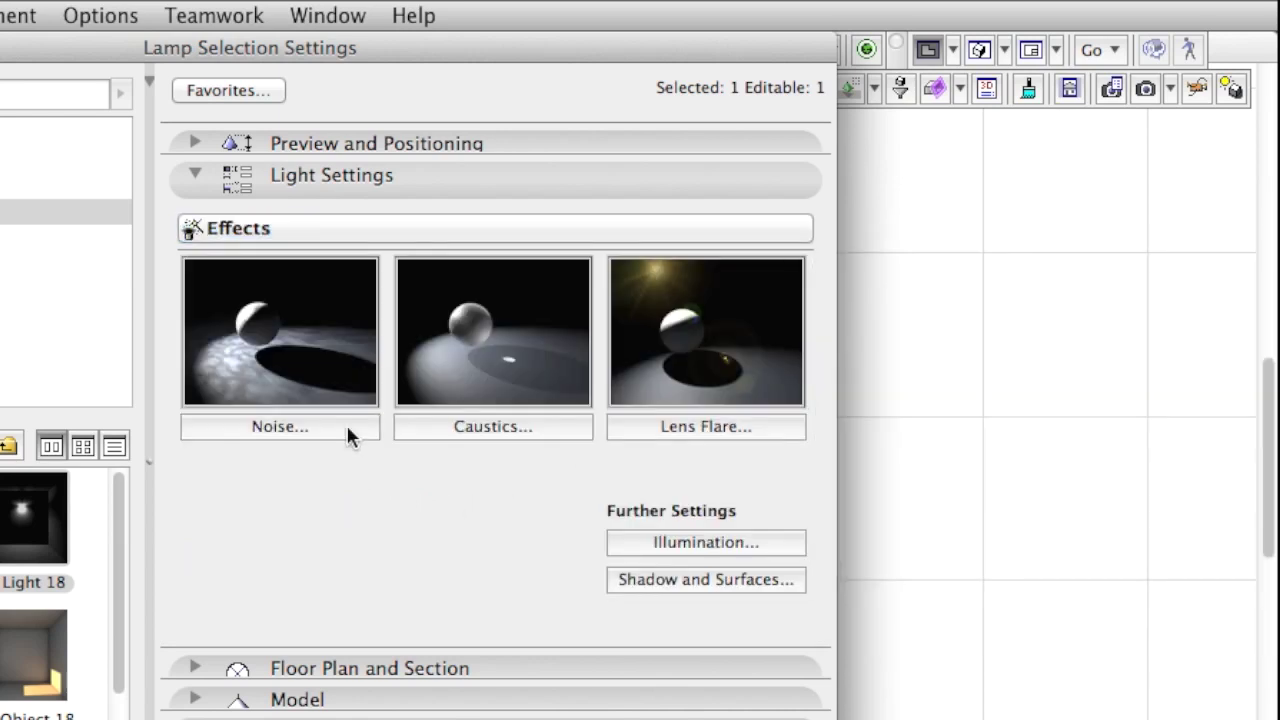
click(333, 357)
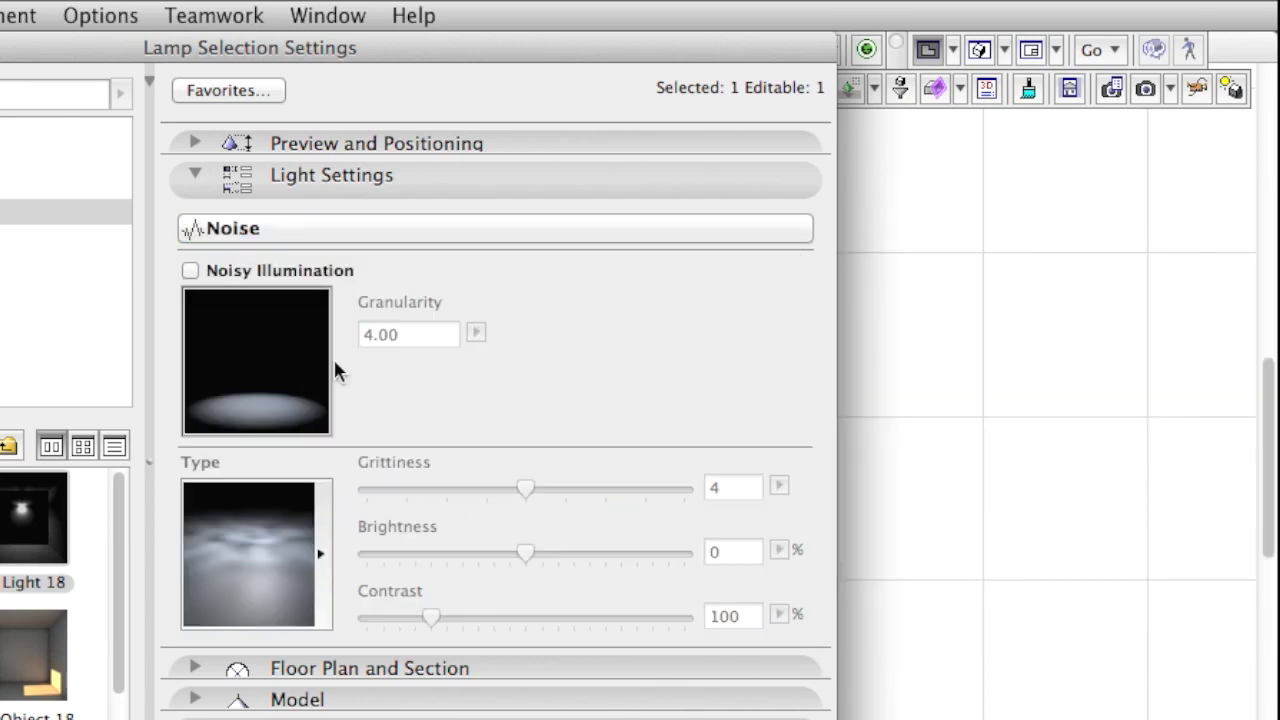
click(530, 228)
click(912, 392)
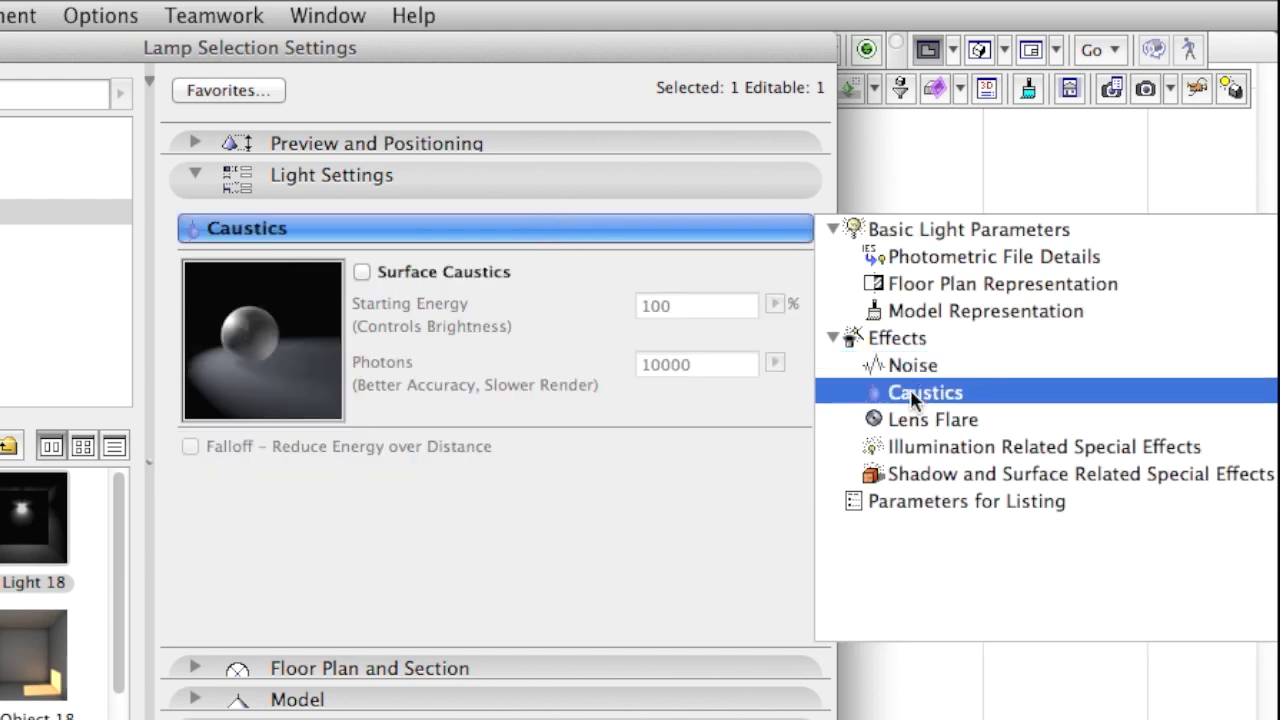
click(962, 421)
click(953, 471)
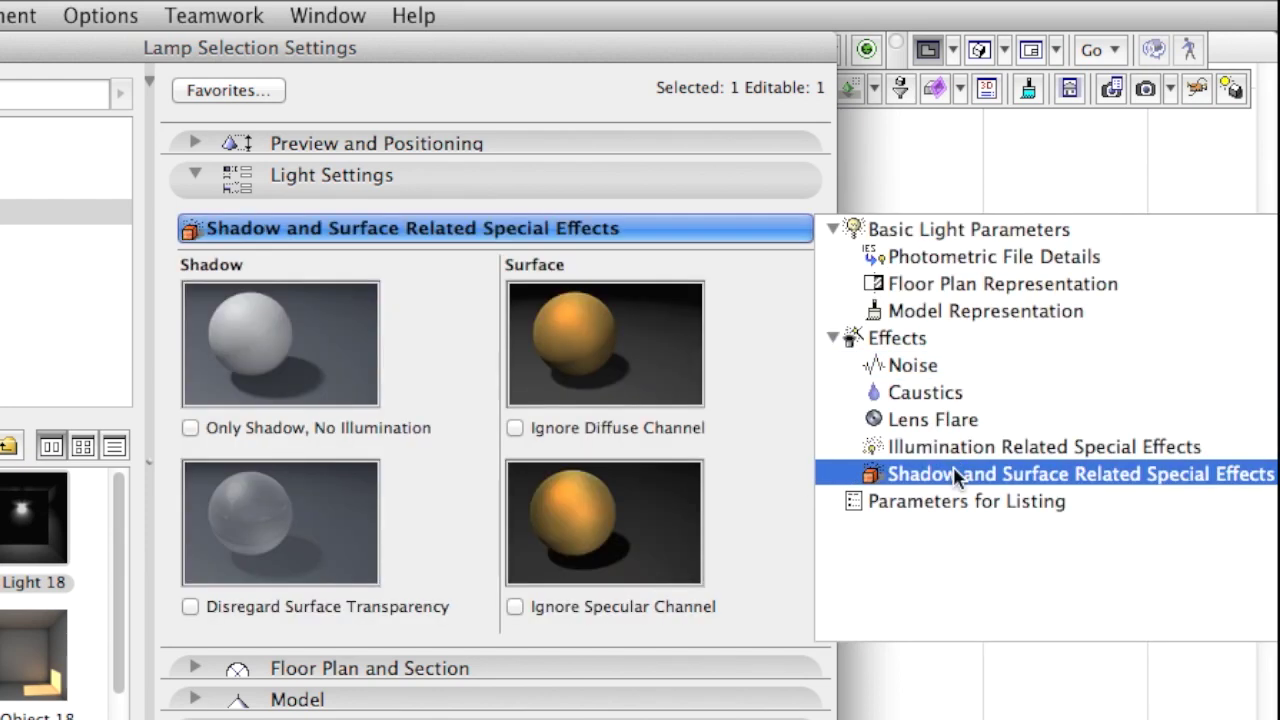
click(664, 425)
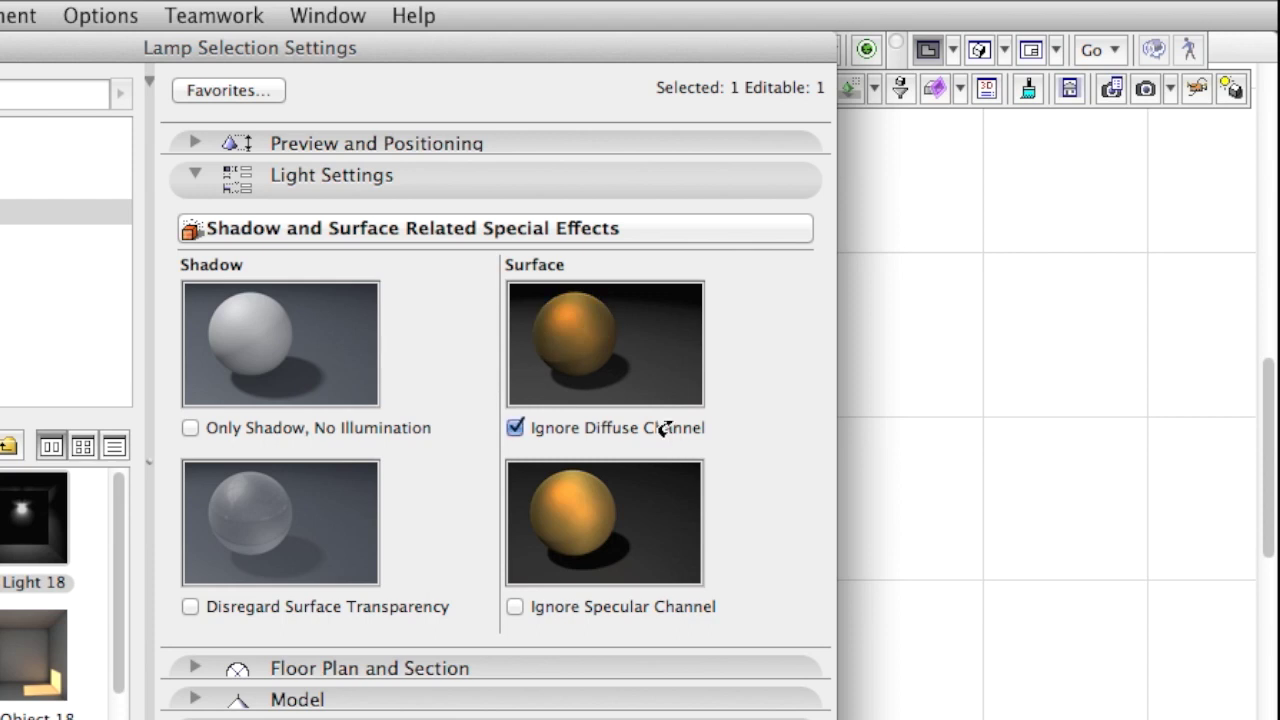
click(664, 425)
click(598, 608)
click(598, 608)
click(425, 610)
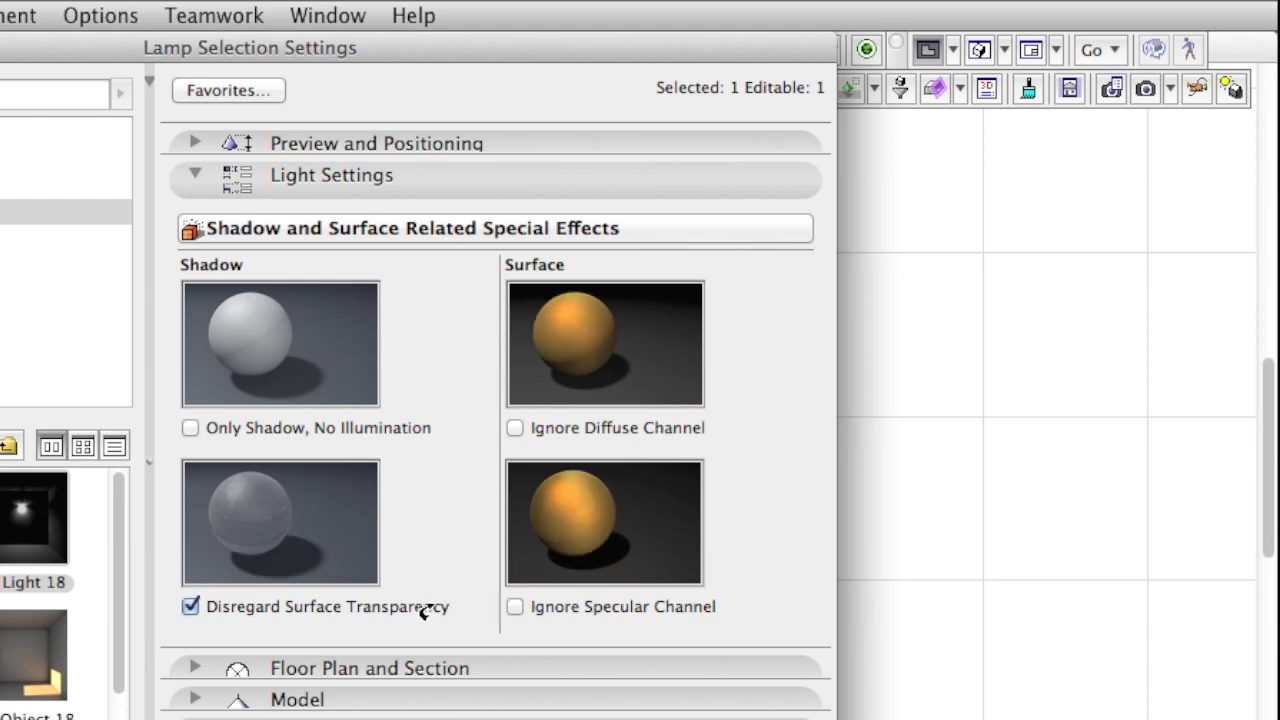
click(425, 610)
click(371, 429)
click(371, 429)
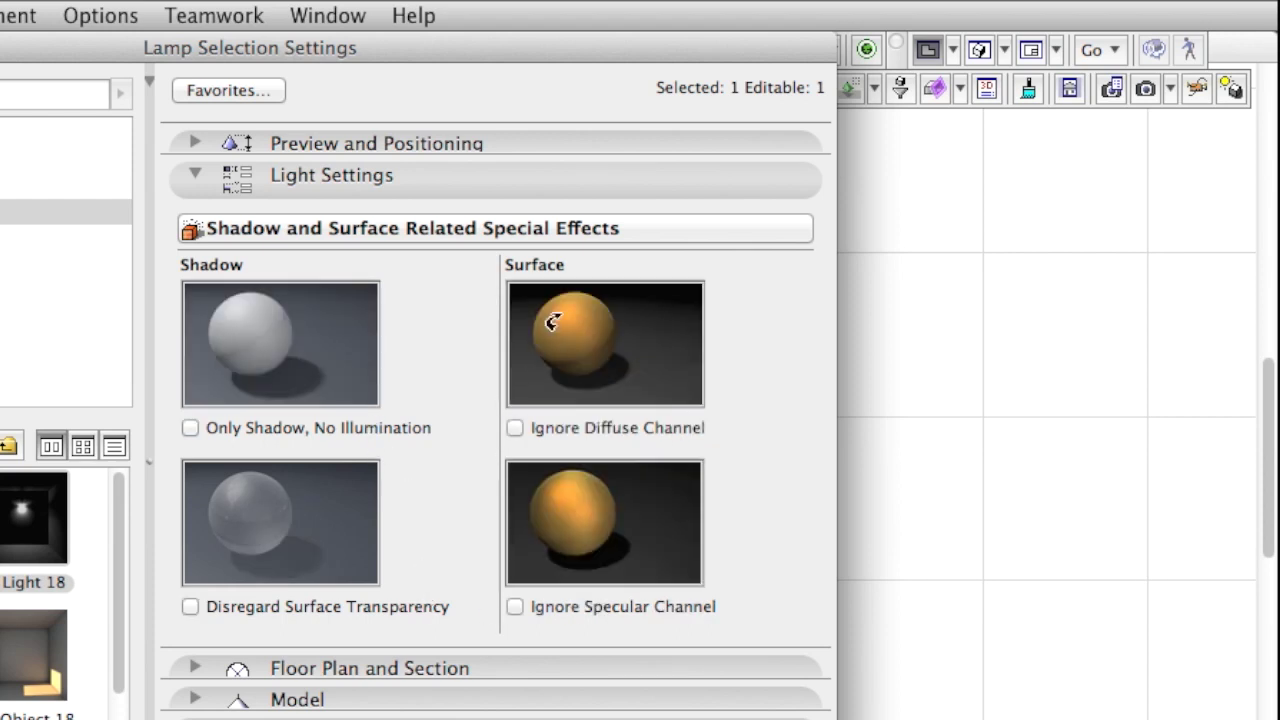
click(625, 228)
click(880, 229)
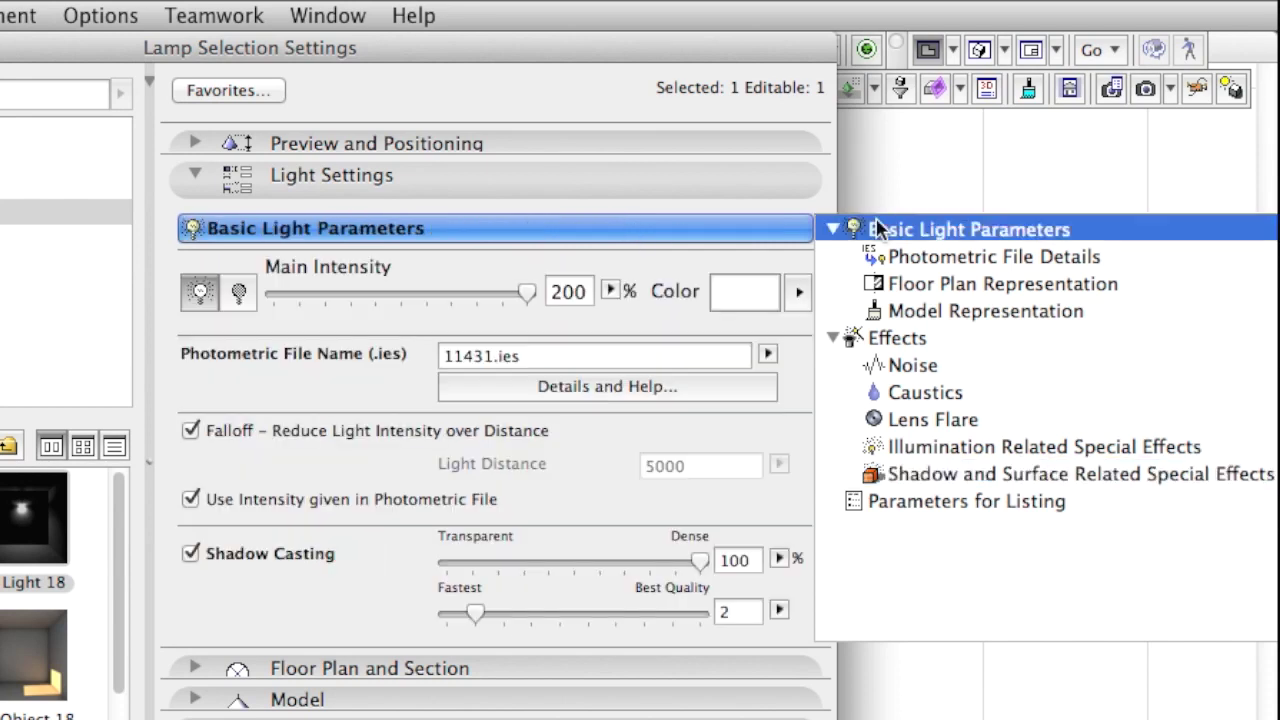
click(615, 320)
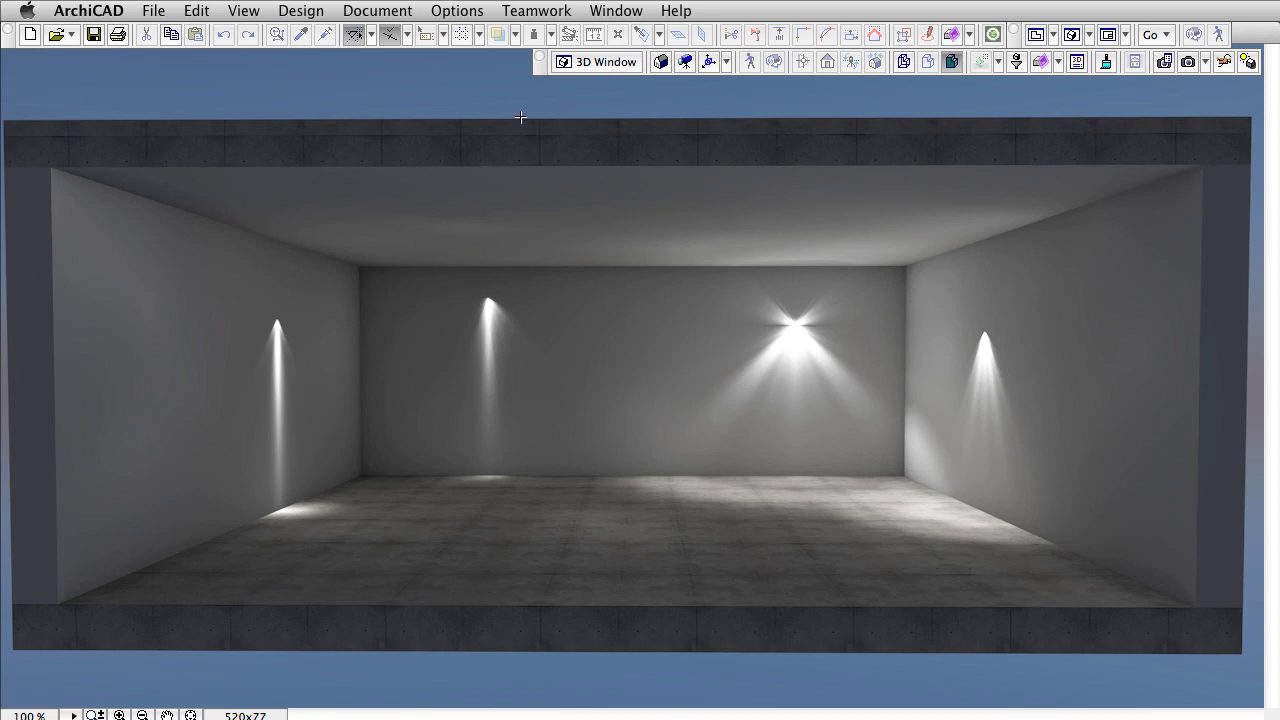
Switch to the IES Light samples AC18 IES Set 3.jpg window from the Window menu.
click(605, 10)
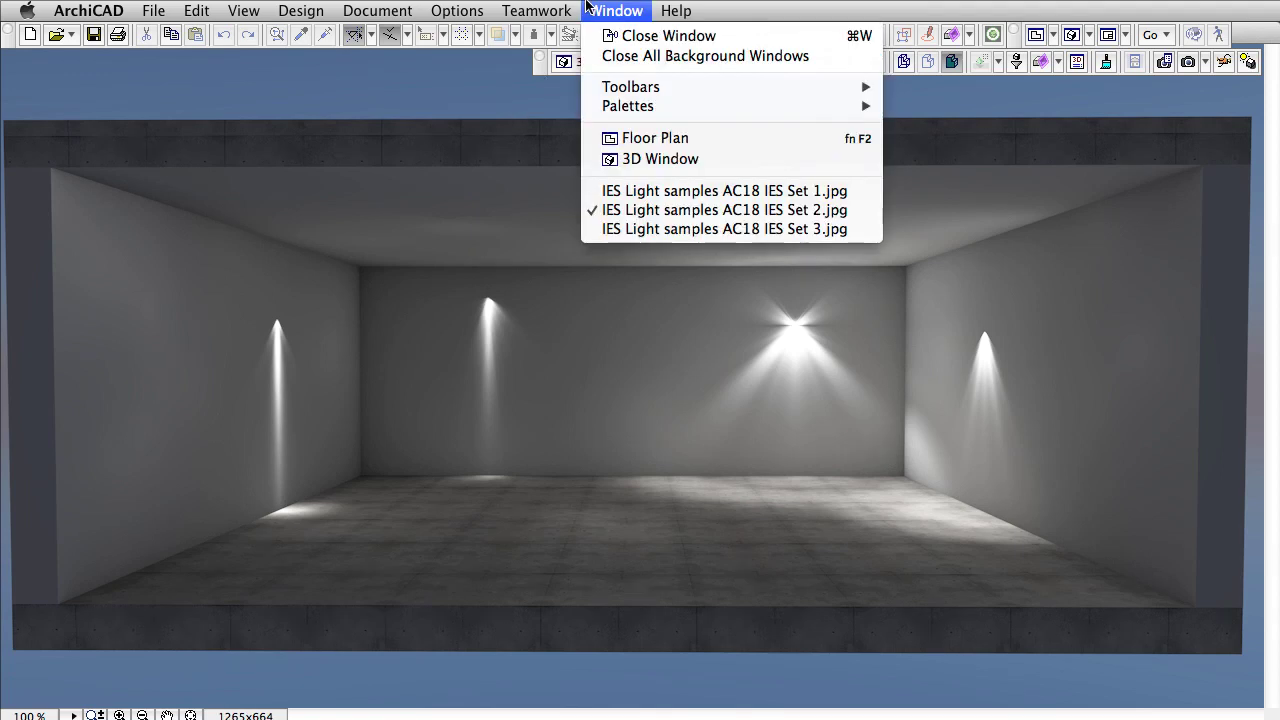
click(609, 229)
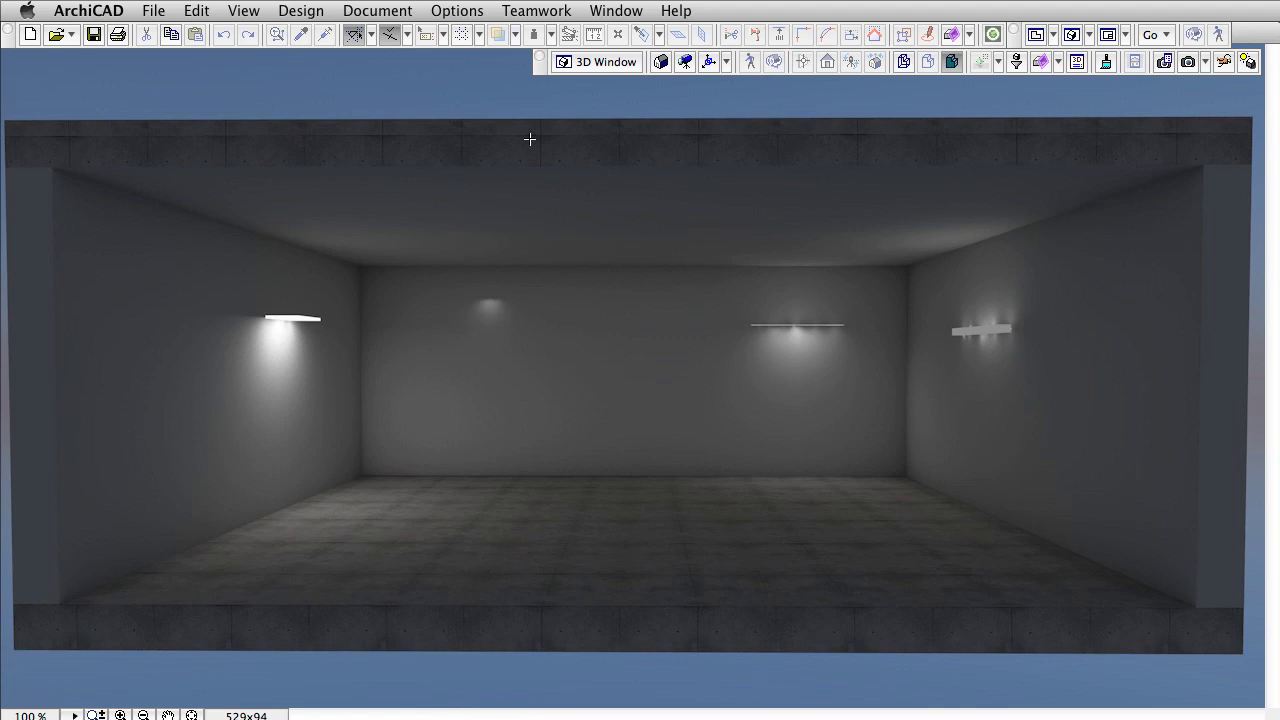
On the floor plan, open the left-wall IES lamp's settings, then select and deselect all 24 lamps in 3D.
key(F2)
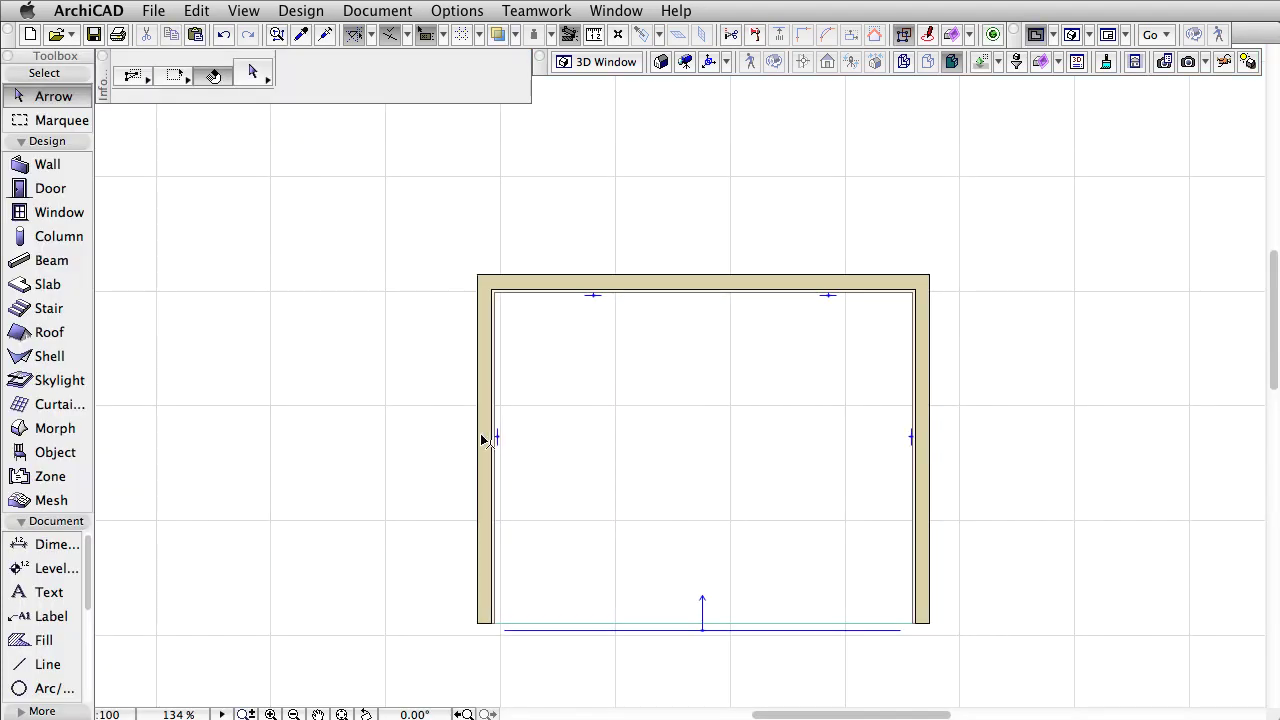
click(497, 437)
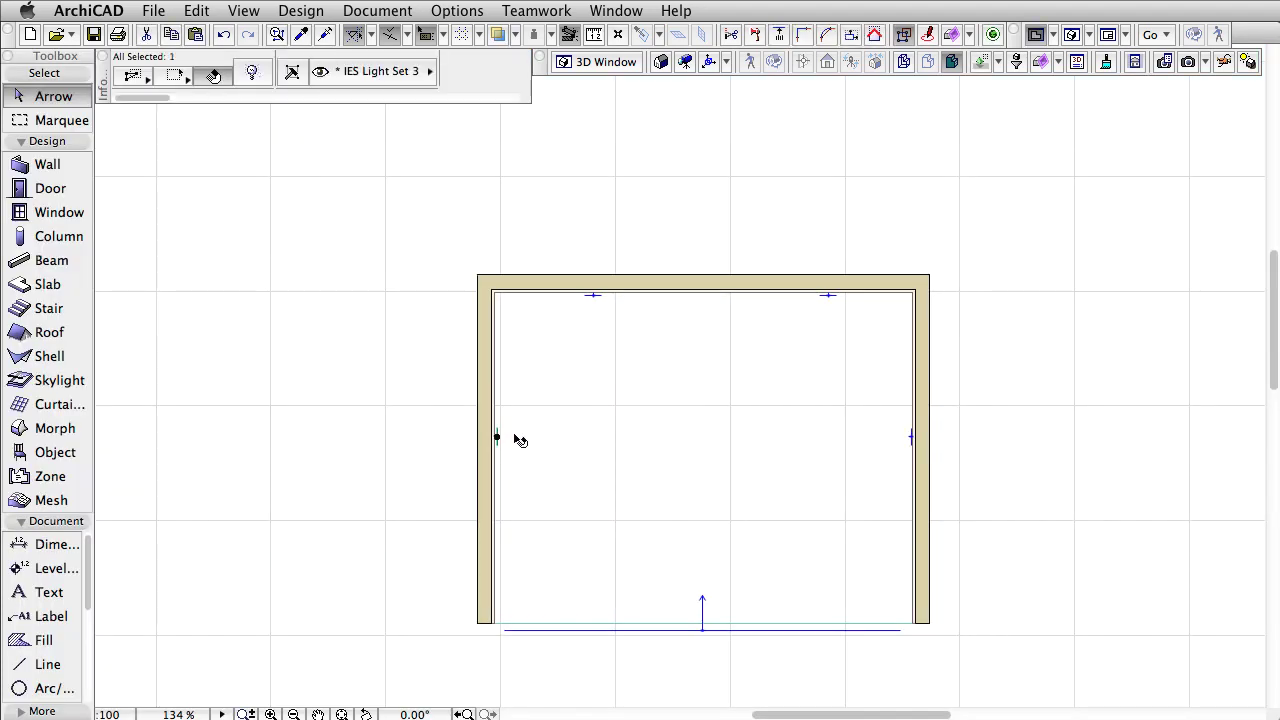
click(252, 73)
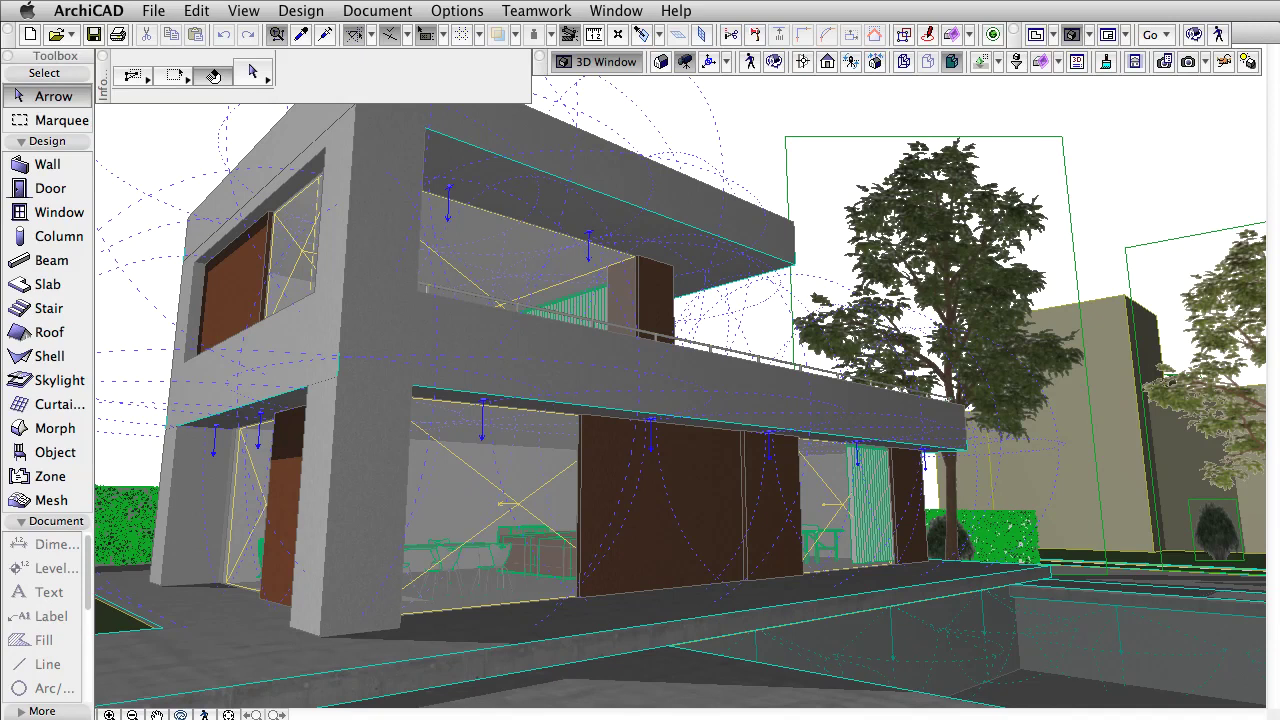
key(super+a)
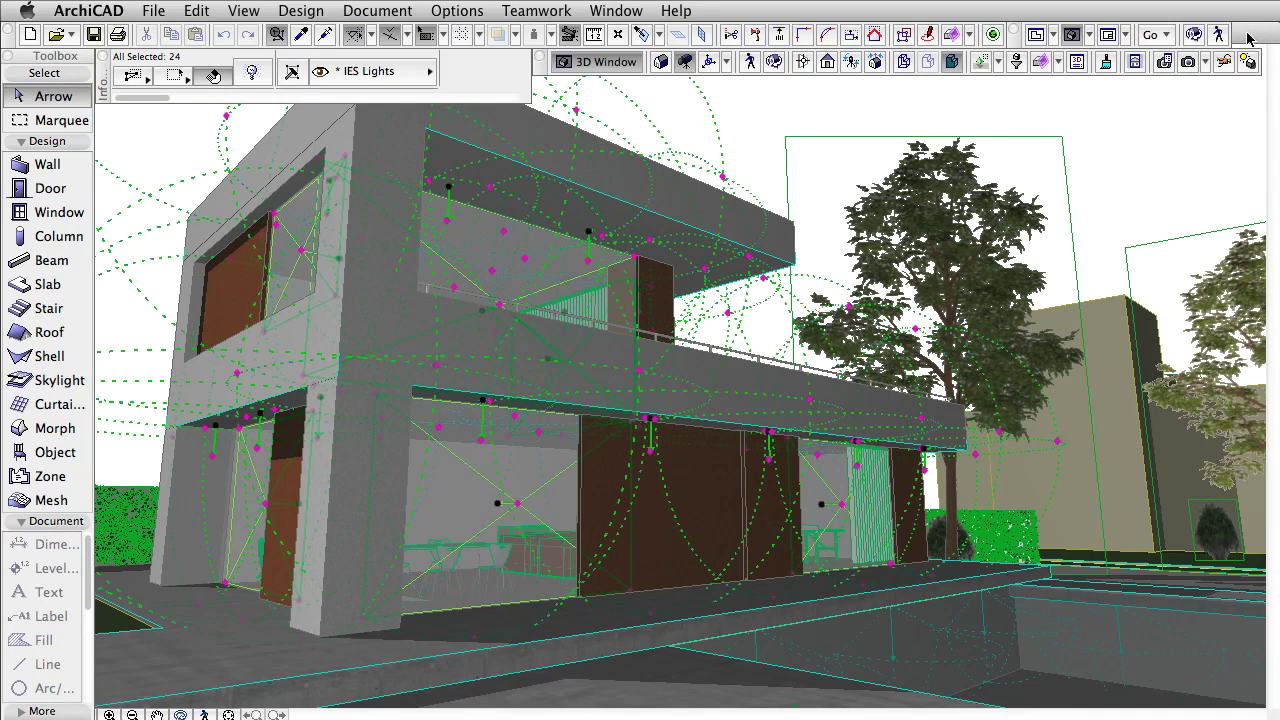
key(Escape)
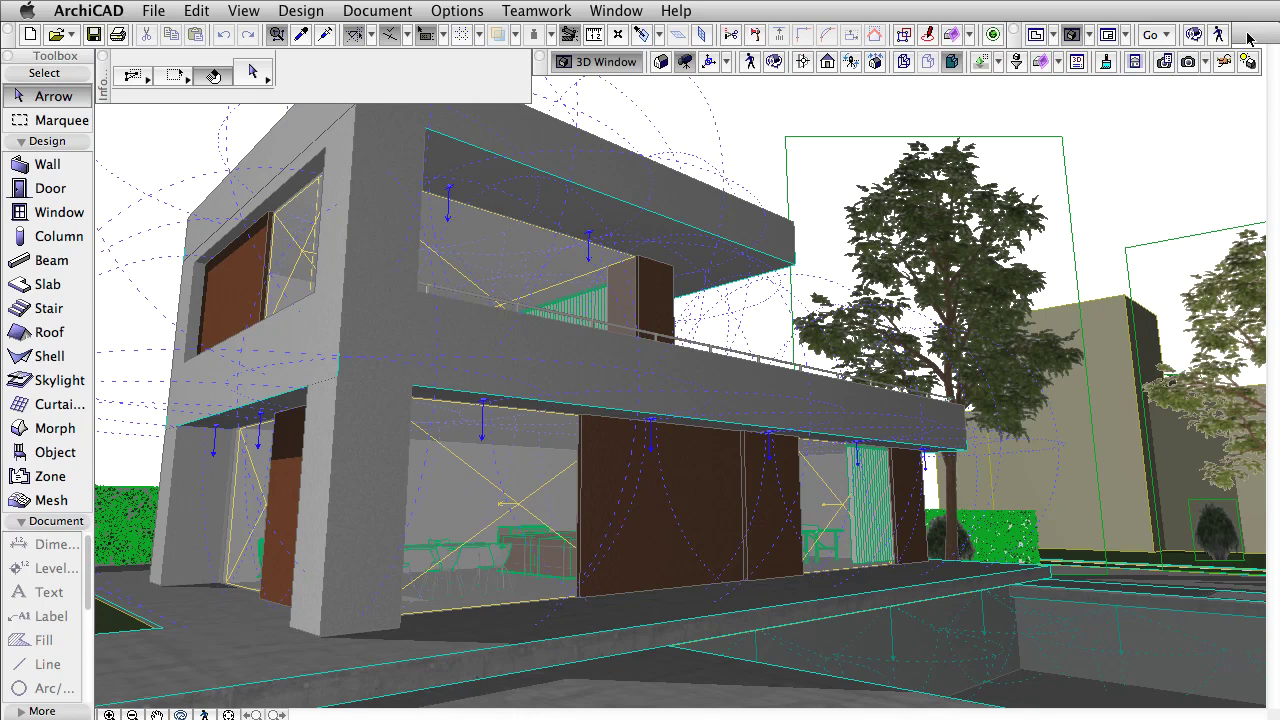
Show 3D Picture # 2, then switch to the IES Light sample on building.jpg render.
click(622, 11)
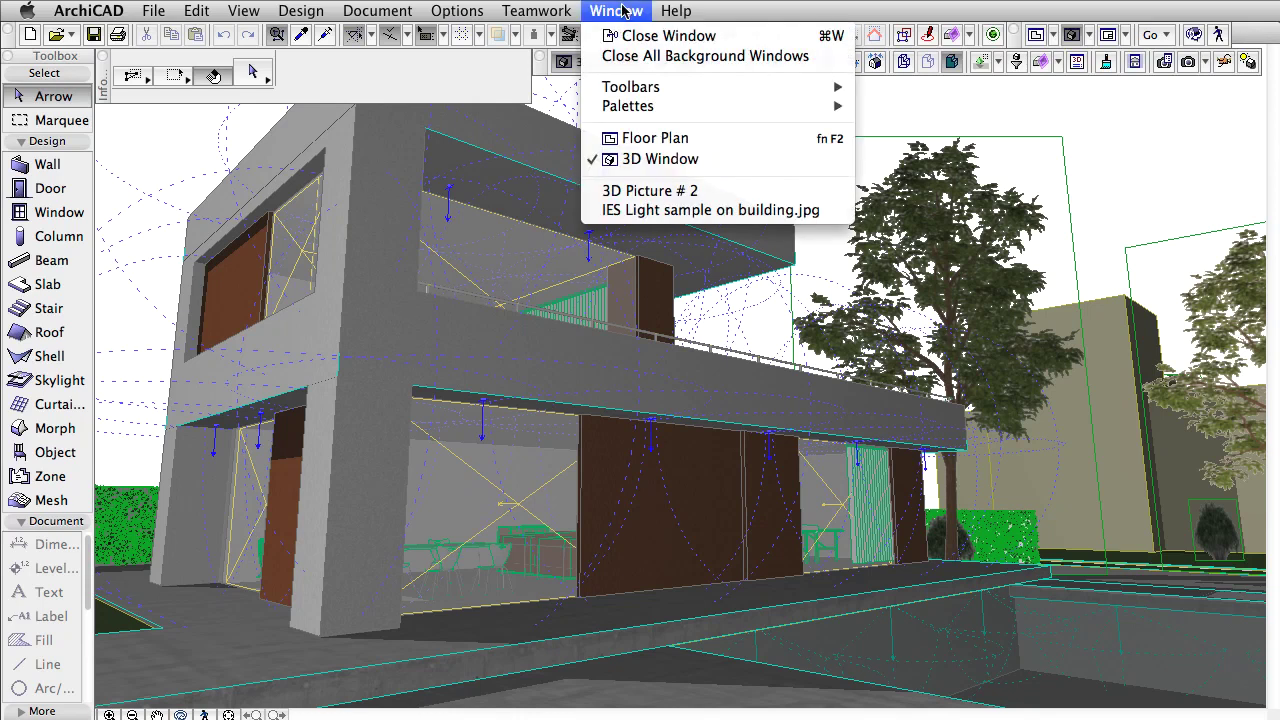
click(654, 191)
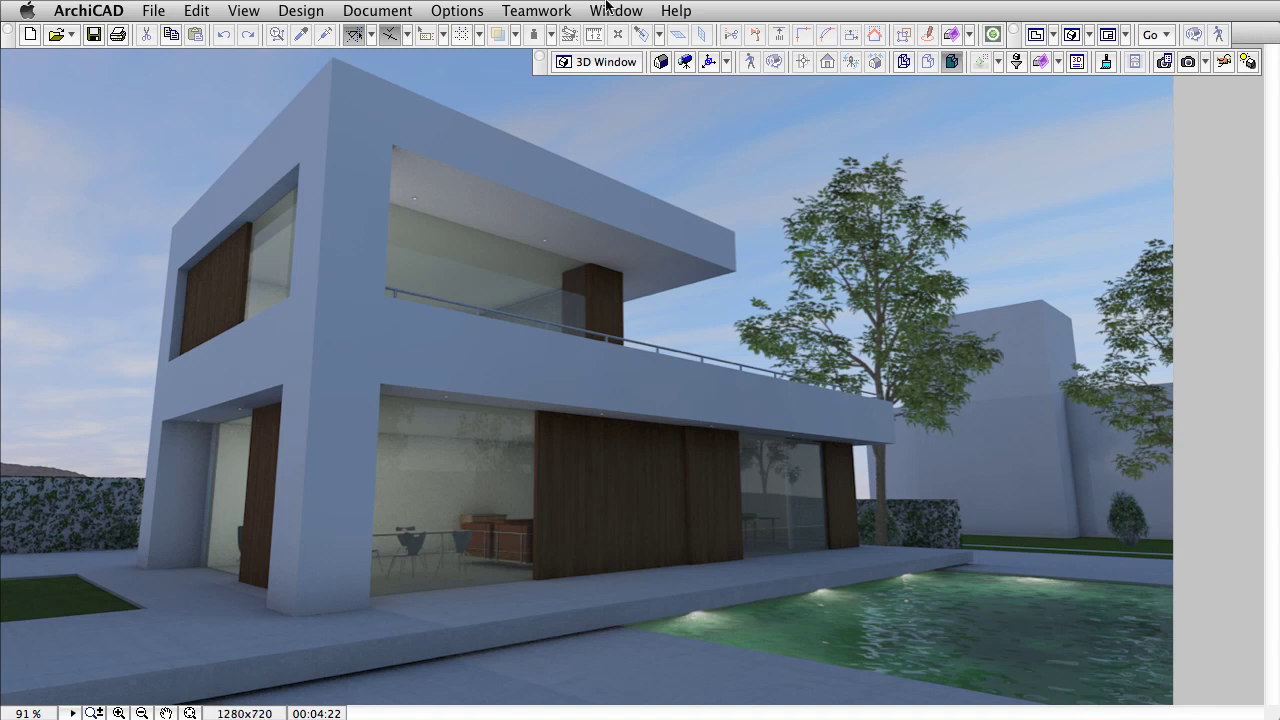
click(613, 10)
click(650, 210)
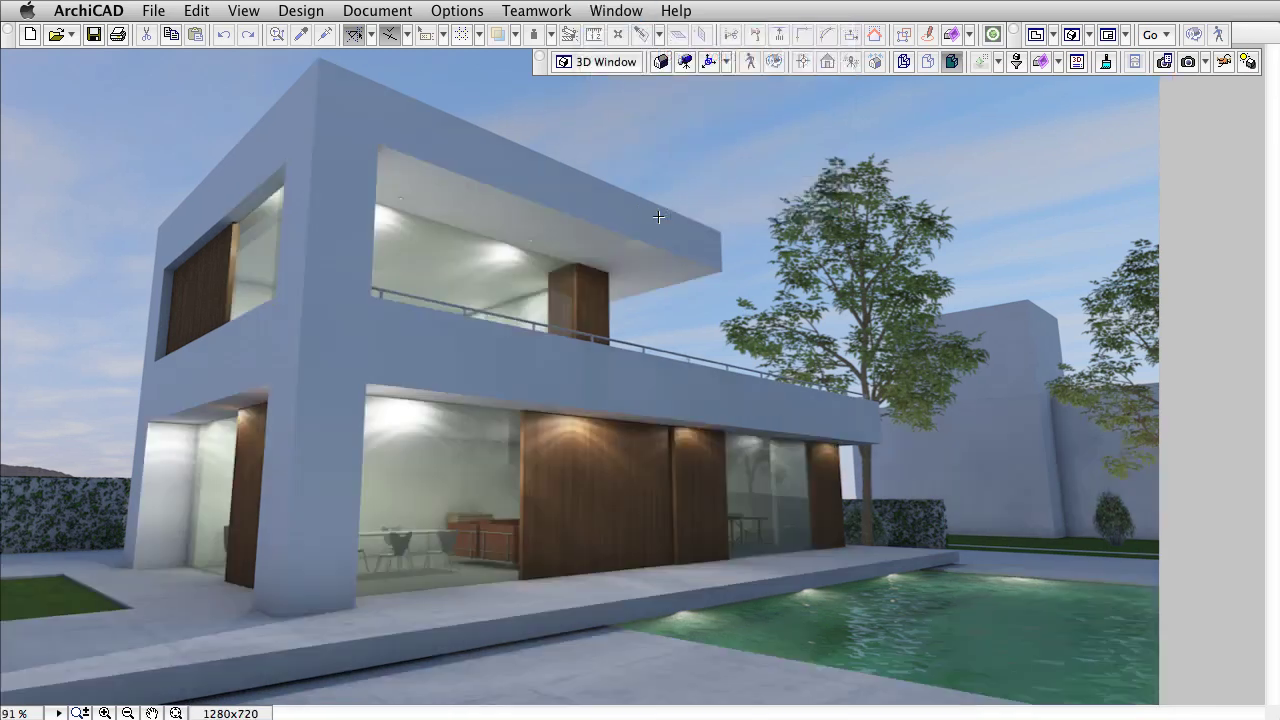